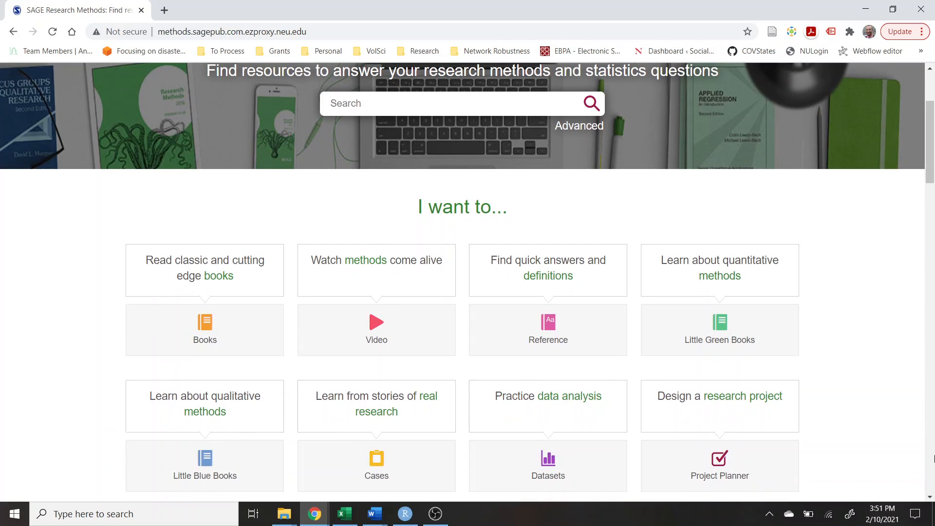
- Open the Experiments resource for conducting studies online from the SAGE Research Methods home page
scroll(933, 438, "up", 5)
scroll(933, 463, "down", 2)
scroll(933, 478, "down", 5)
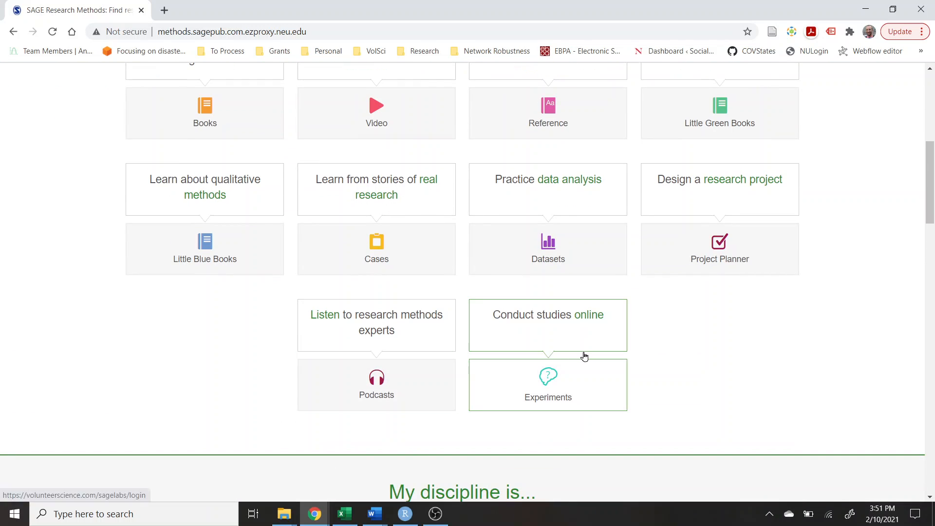
left_click(565, 385)
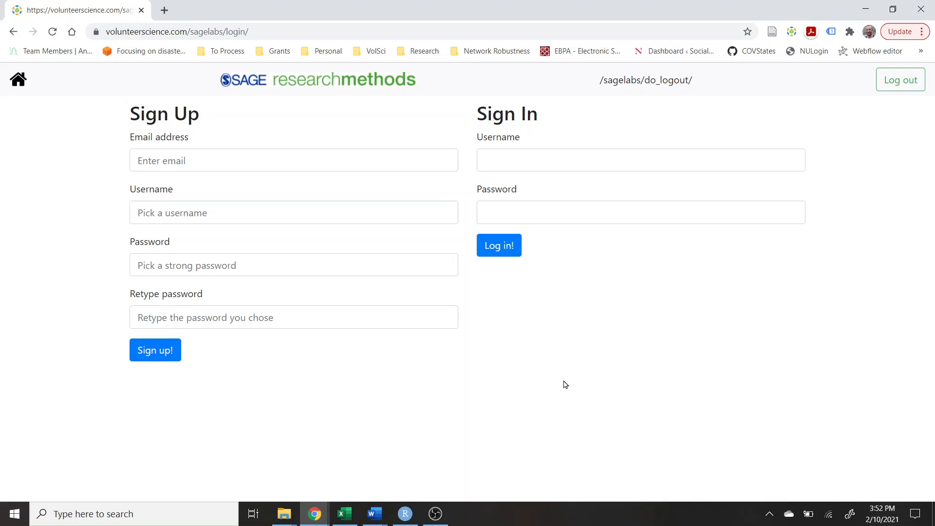
left_click_drag(146, 32, 254, 32)
left_click(254, 32)
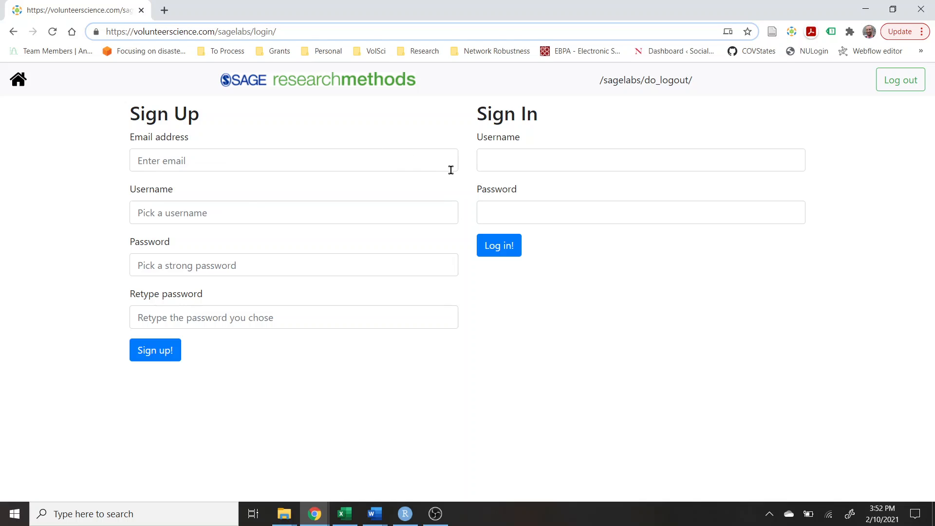
- Try to sign in with the account username and password, and return to the sign-in form
left_click(547, 160)
type("jsr")
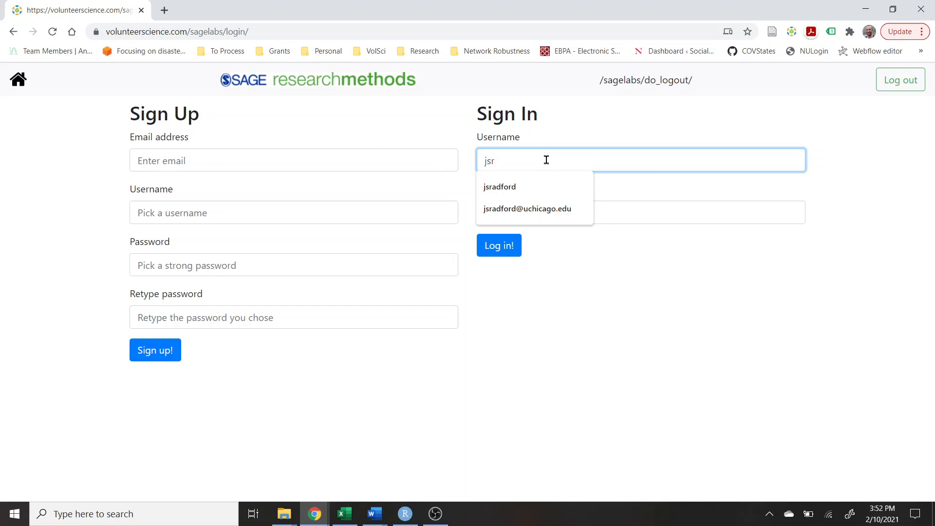
type("678")
key("Tab")
type("****")
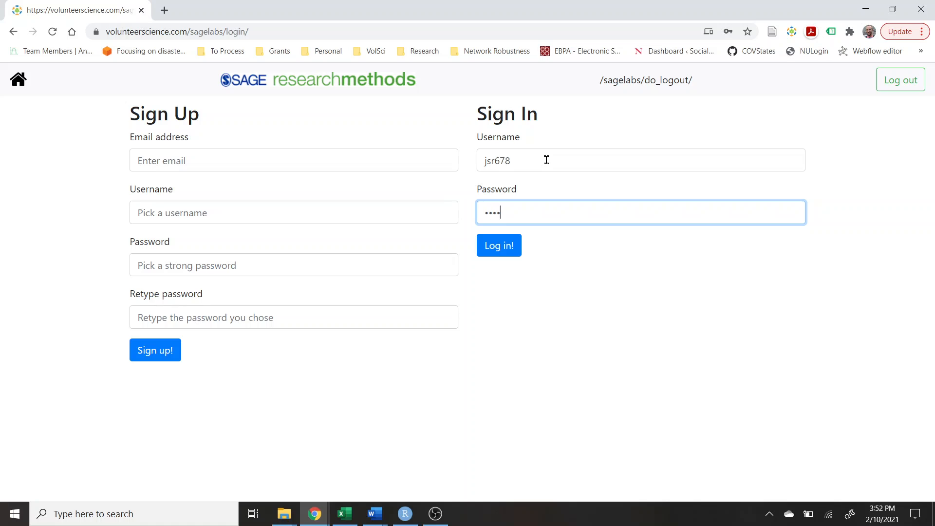
type("****")
left_click(500, 248)
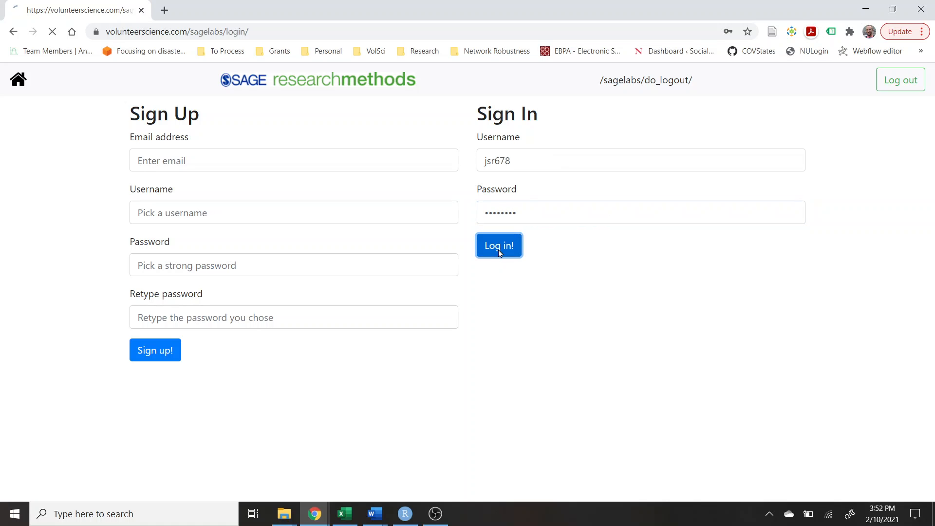
left_click(13, 31)
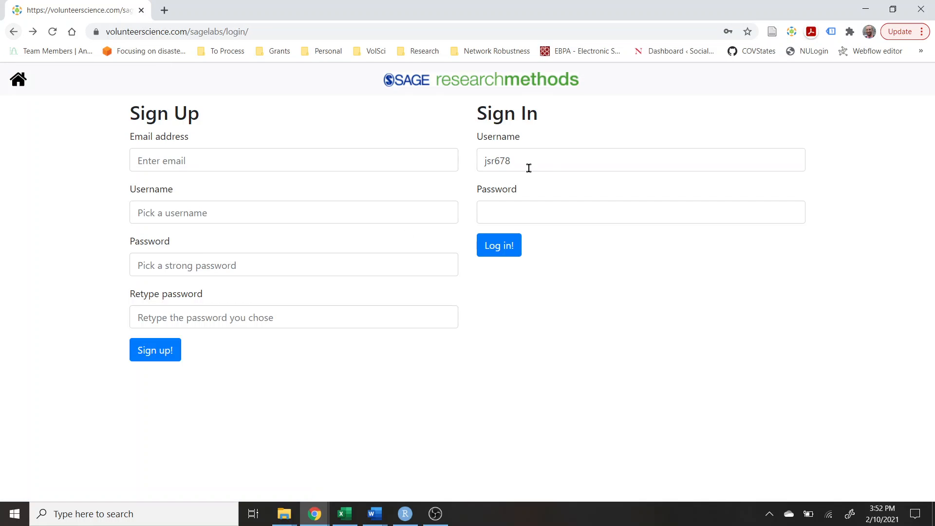
- Correct the digits at the end of the account username in the sign-in form
left_click(510, 161)
key("BackSpace")
key("BackSpace")
key("BackSpace")
type("5")
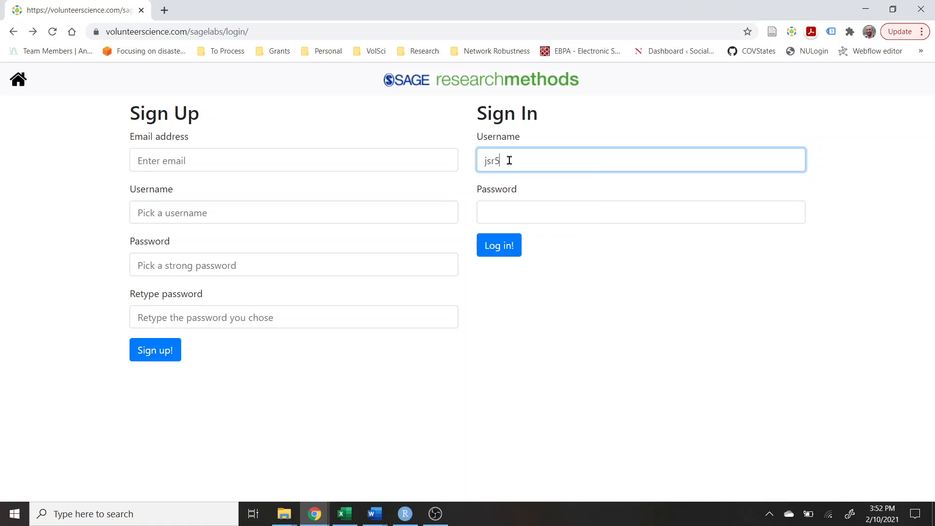
type("67")
- Try to sign in with the account password under the corrected username, and return to the form
key("Tab")
type("*****")
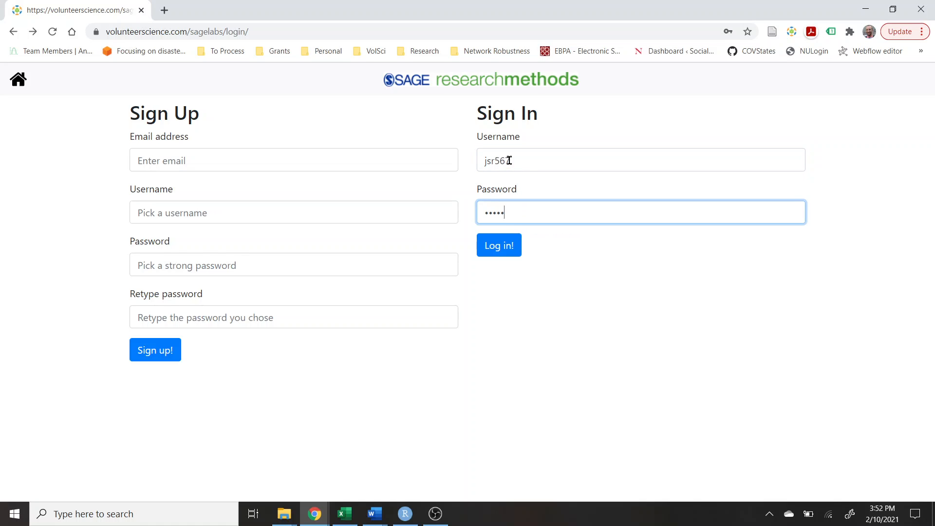
type("**")
key("Return")
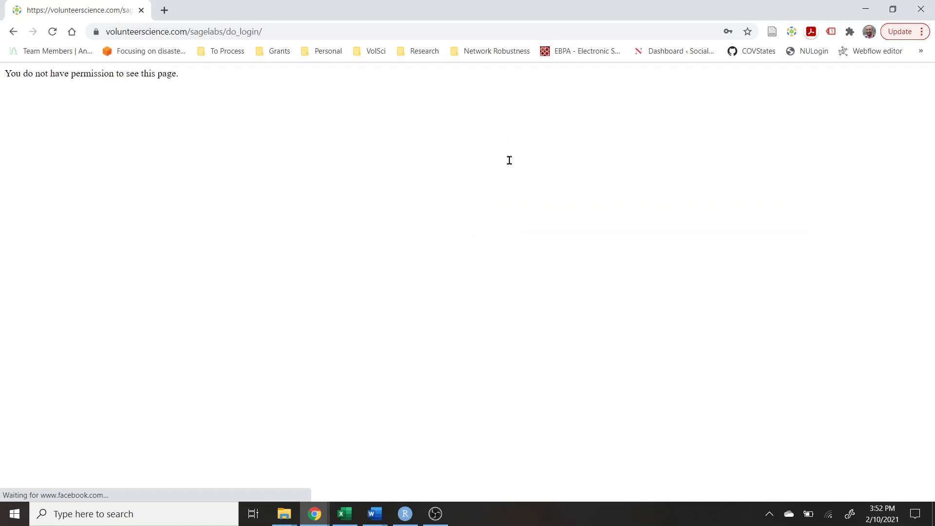
left_click(11, 31)
- Re-enter the account password and log in to the lab
left_click(505, 212)
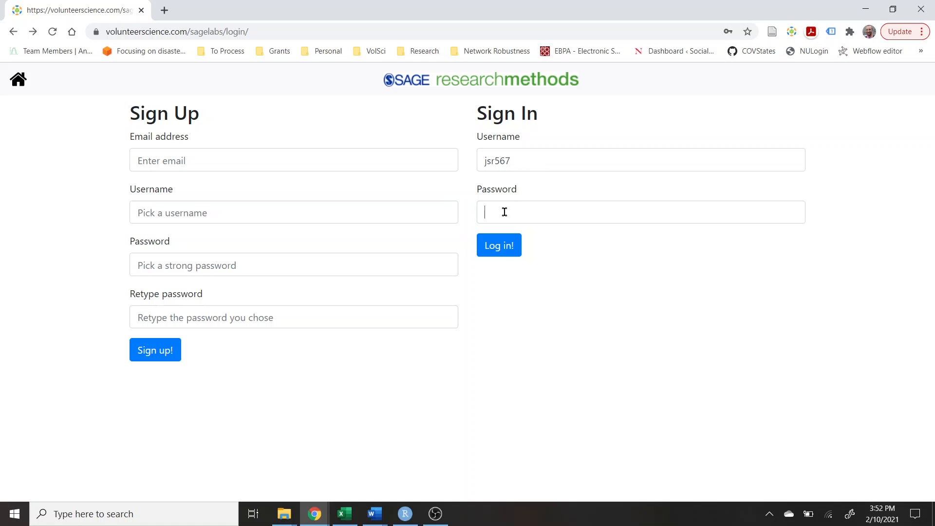
type("*******")
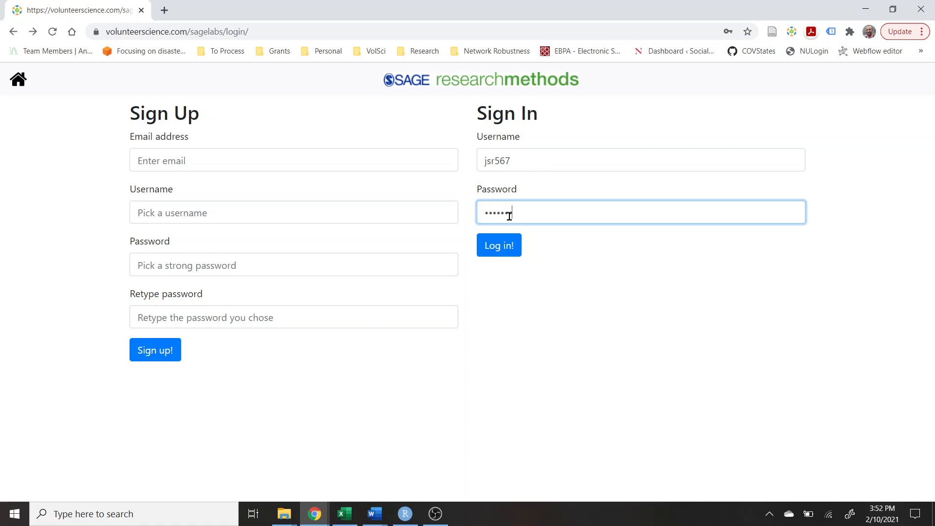
key("Return")
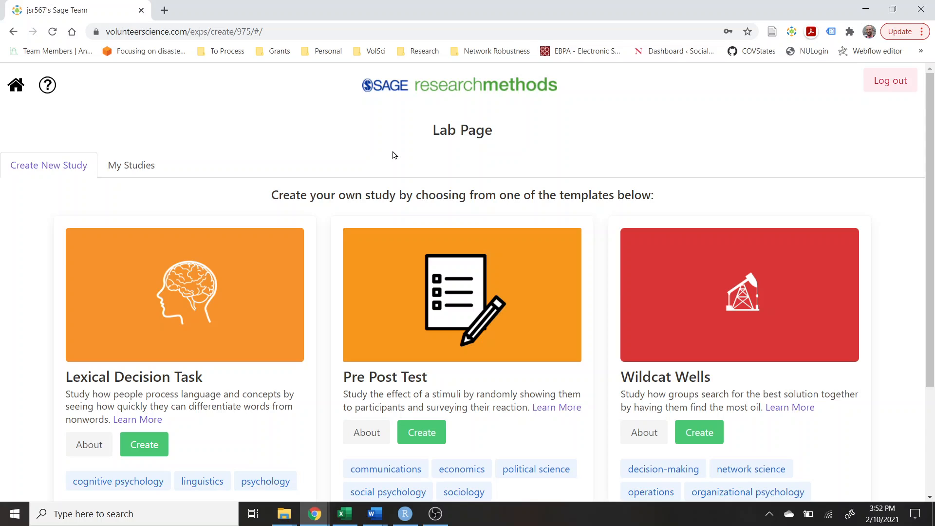
- Look over the study templates and the list of existing studies on the Lab Page
scroll(380, 165, "down", 1)
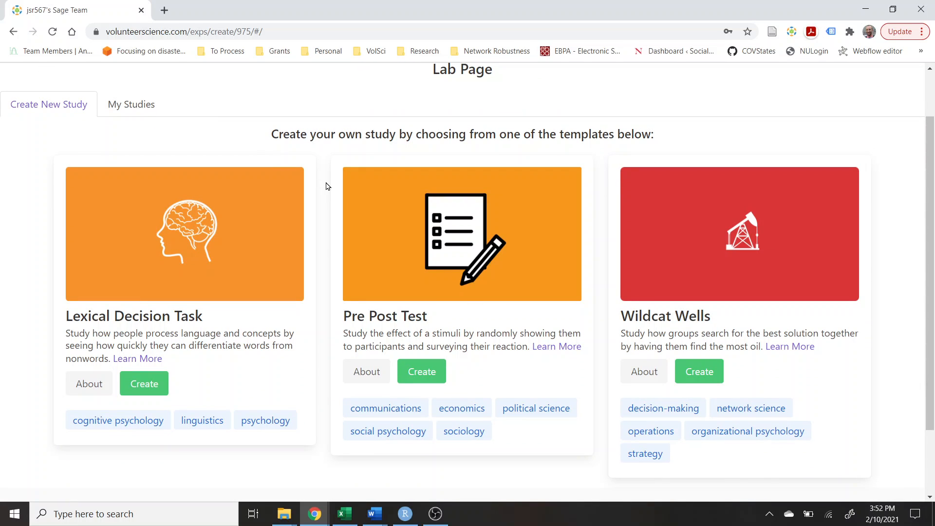
scroll(327, 186, "up", 1)
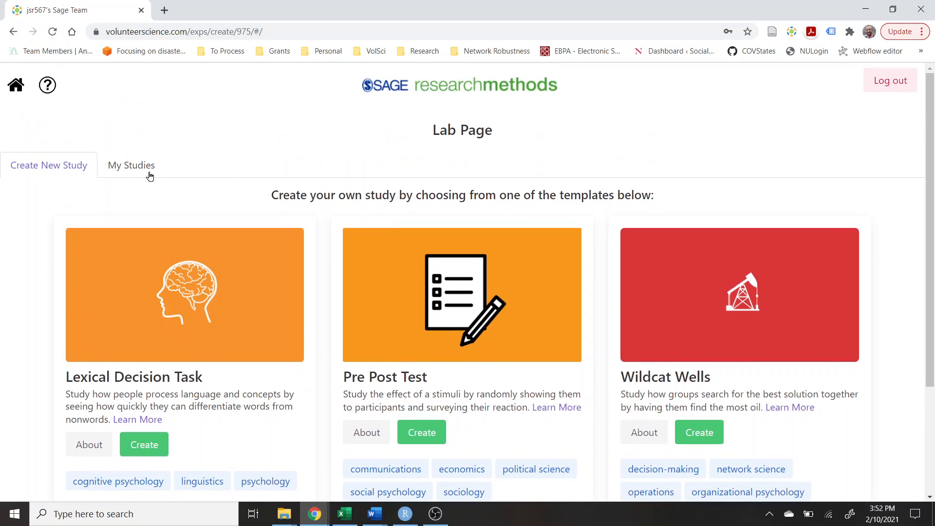
left_click(122, 165)
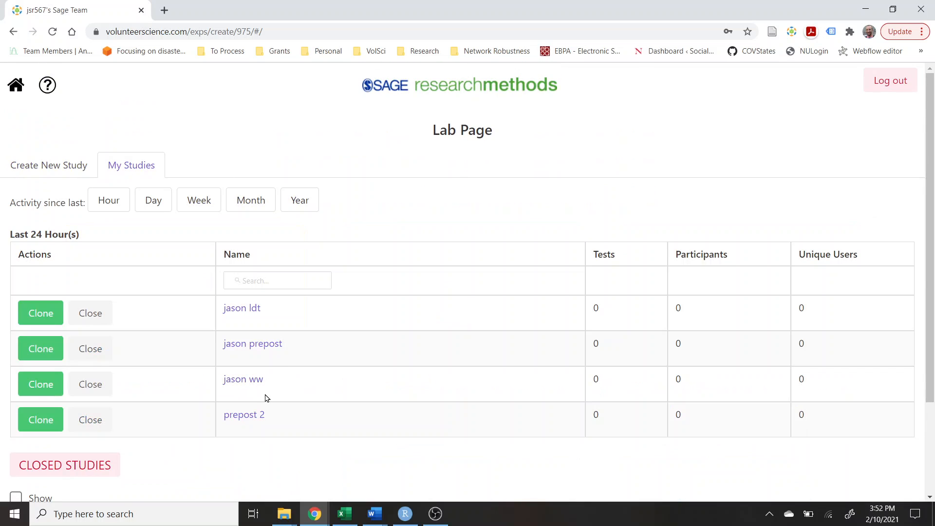
left_click(39, 171)
scroll(256, 234, "down", 1)
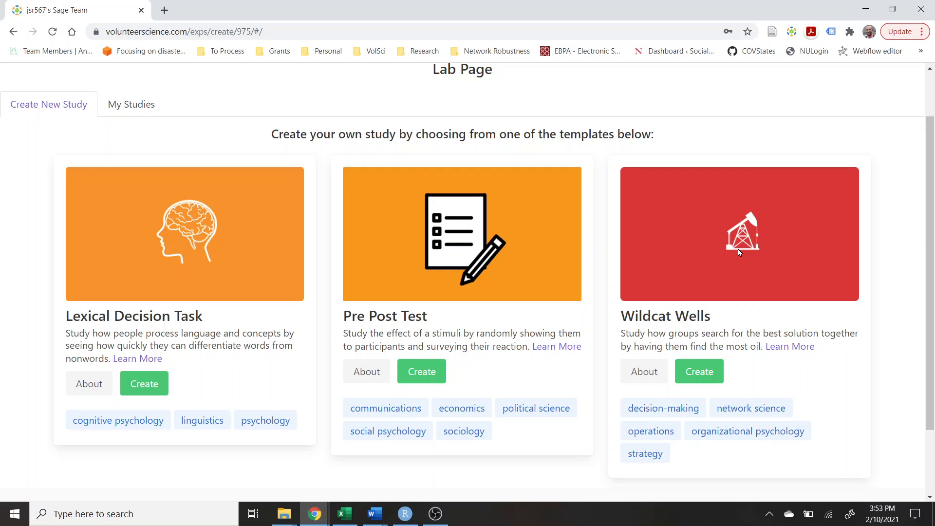
- View the training topics for the lab and return to the Lab Page
scroll(738, 249, "up", 2)
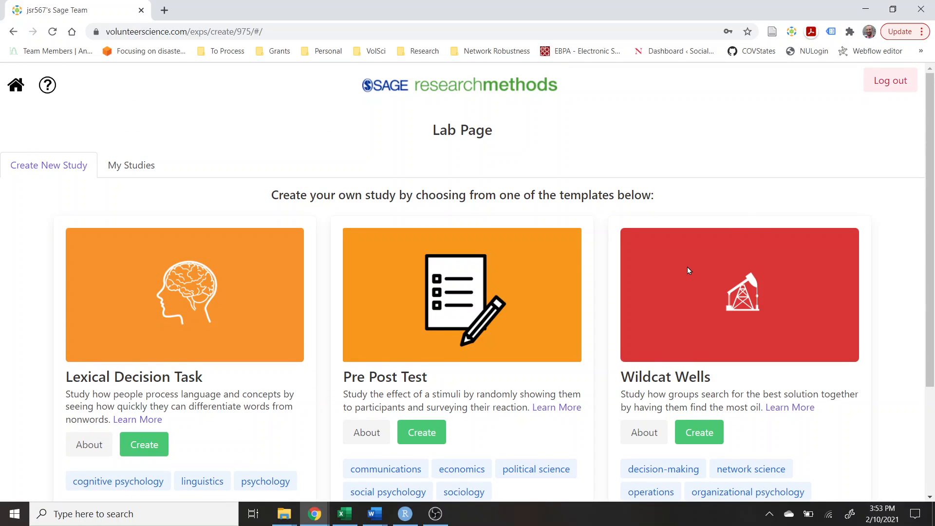
left_click(52, 89)
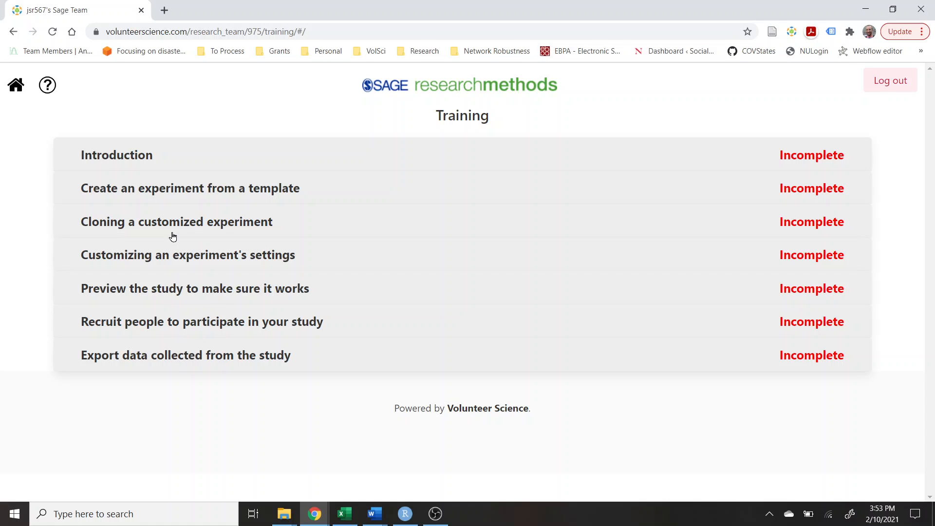
left_click(15, 94)
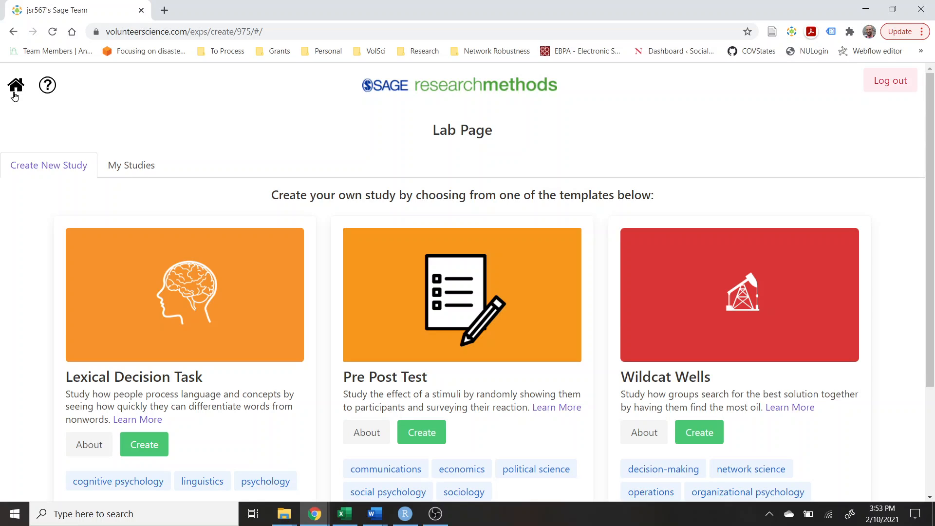
- Create a new study named "pre post demo" from the Pre Post Test template
scroll(429, 244, "down", 1)
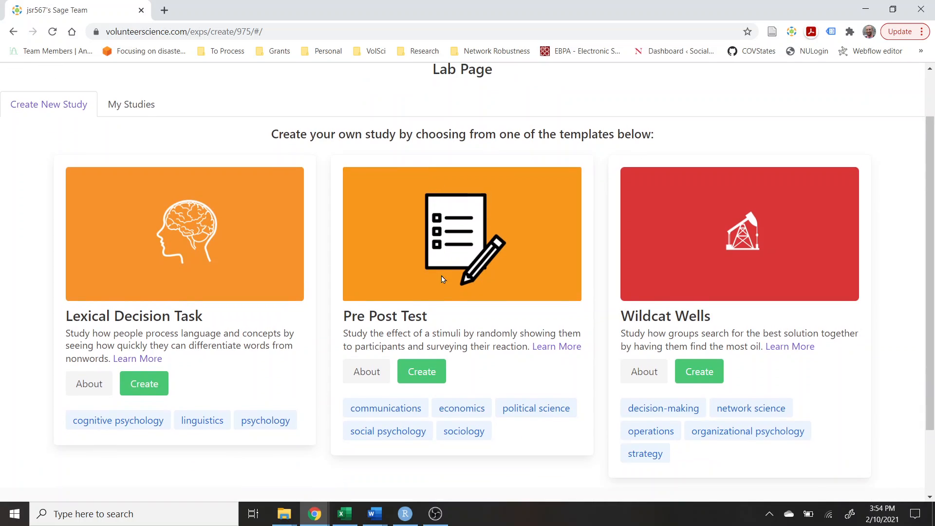
left_click(427, 376)
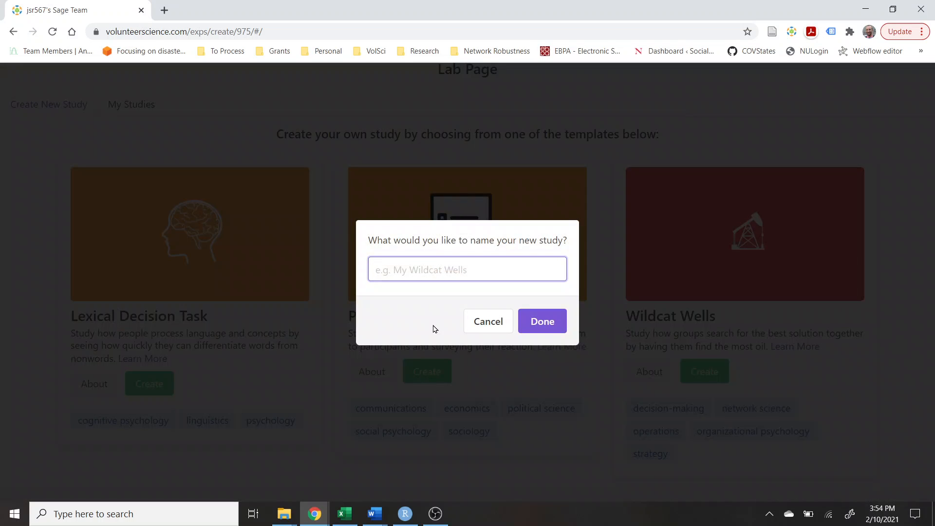
type("pre post demo")
key("Return")
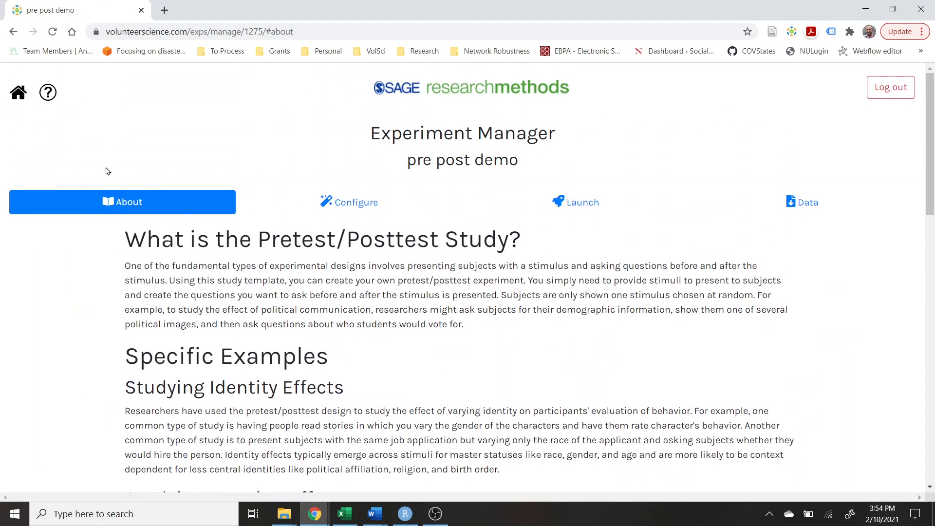
- Read through the study's About page, covering the examples, usage instructions, class activities and student uses
left_click_drag(128, 242, 246, 326)
scroll(259, 319, "down", 3)
left_click(259, 320)
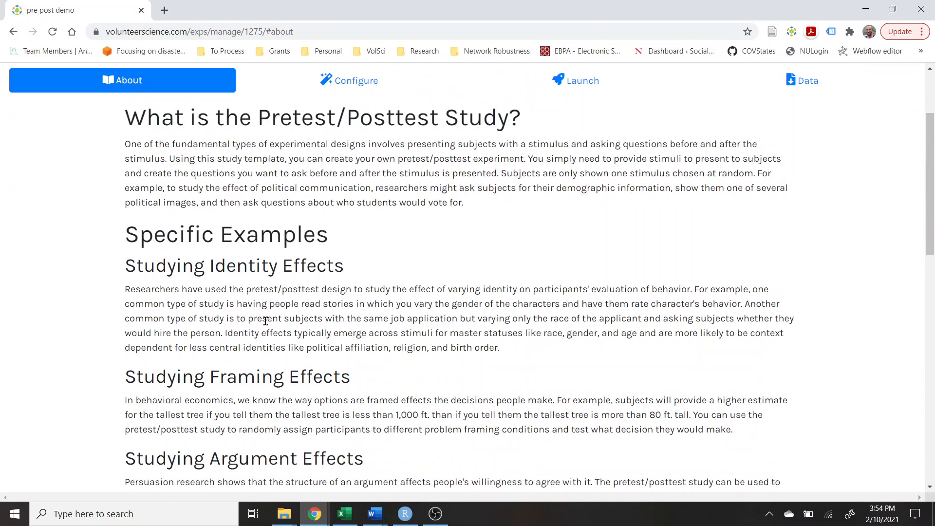
scroll(276, 240, "down", 2)
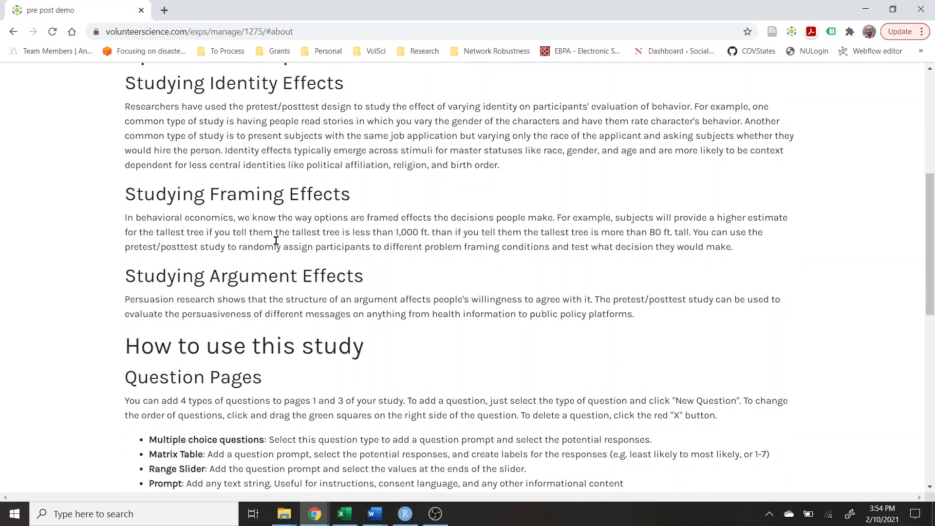
scroll(305, 202, "down", 5)
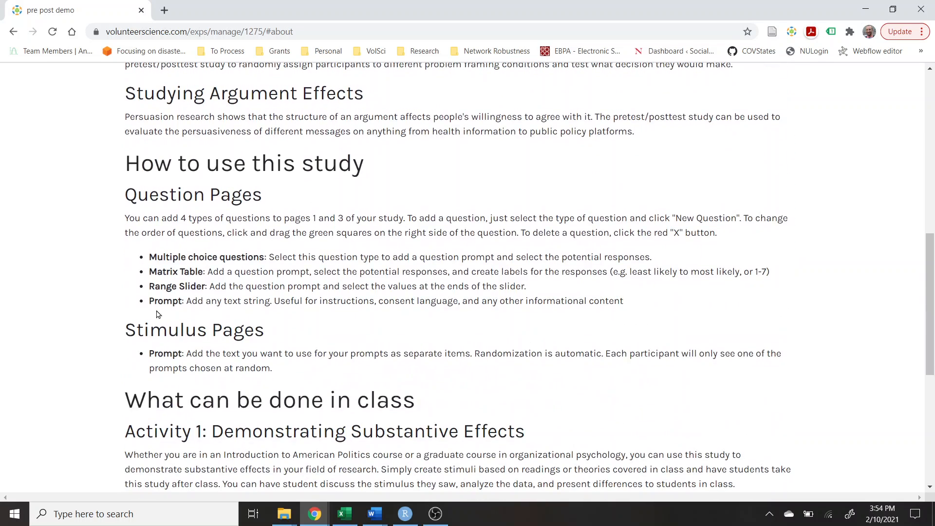
scroll(263, 173, "down", 2)
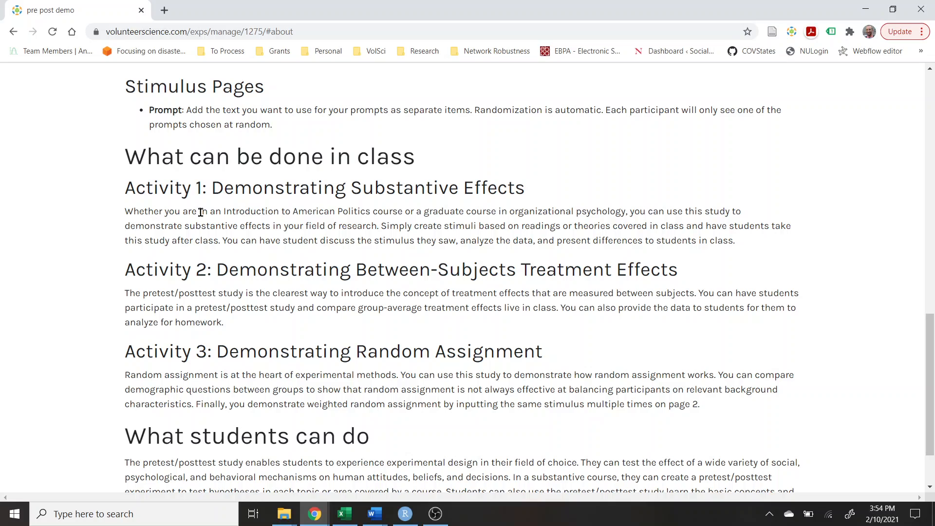
scroll(227, 215, "down", 2)
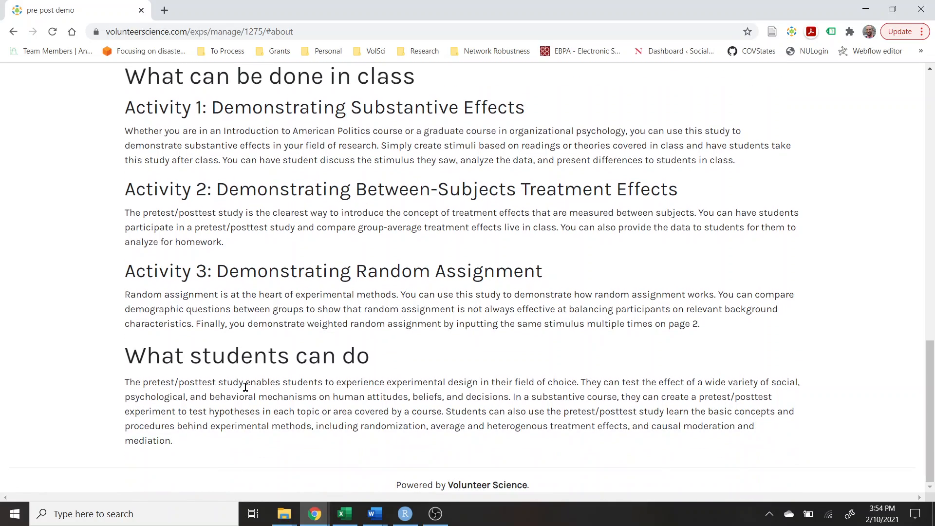
scroll(268, 403, "up", 6)
scroll(280, 410, "up", 8)
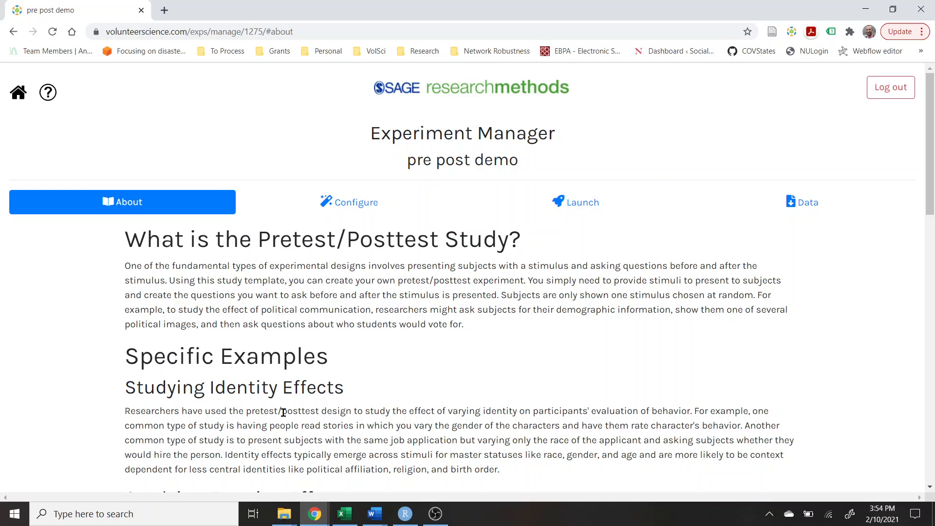
- View the configuration, launch and data export pages of the study in turn
left_click(350, 205)
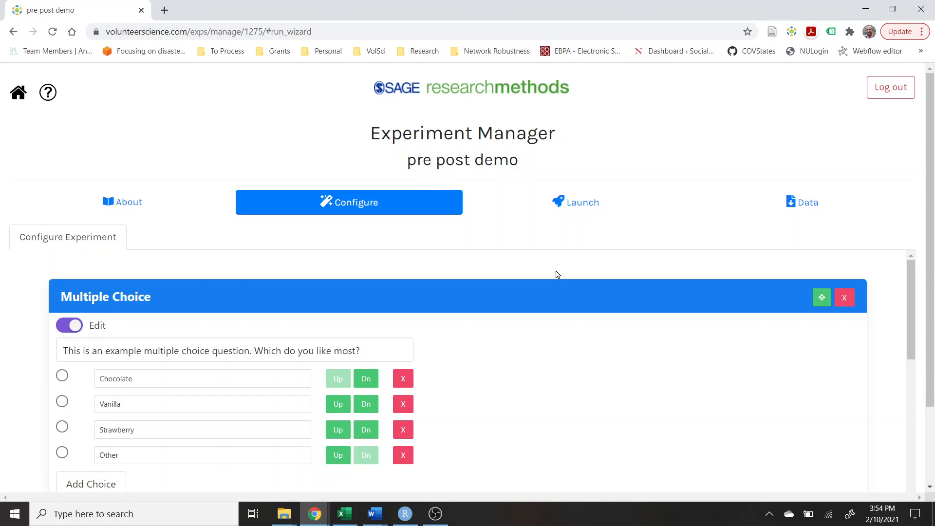
left_click(590, 204)
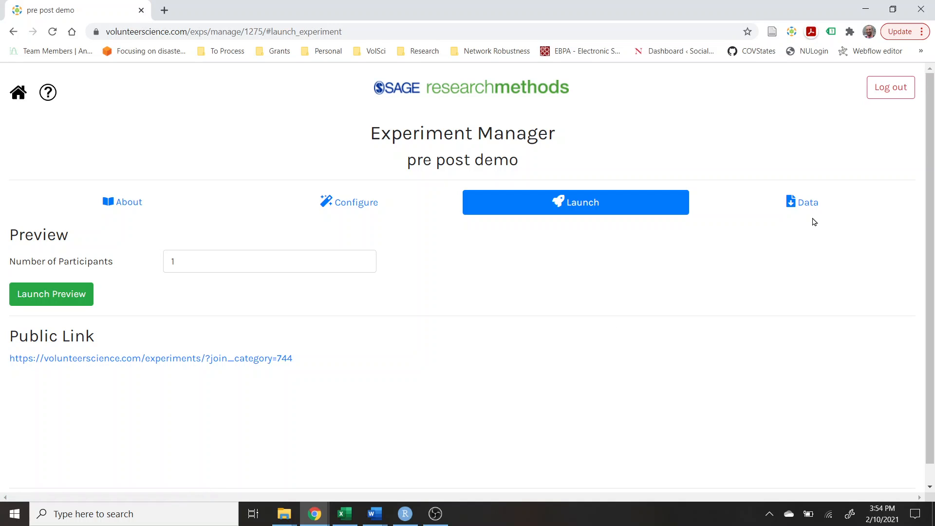
left_click(813, 203)
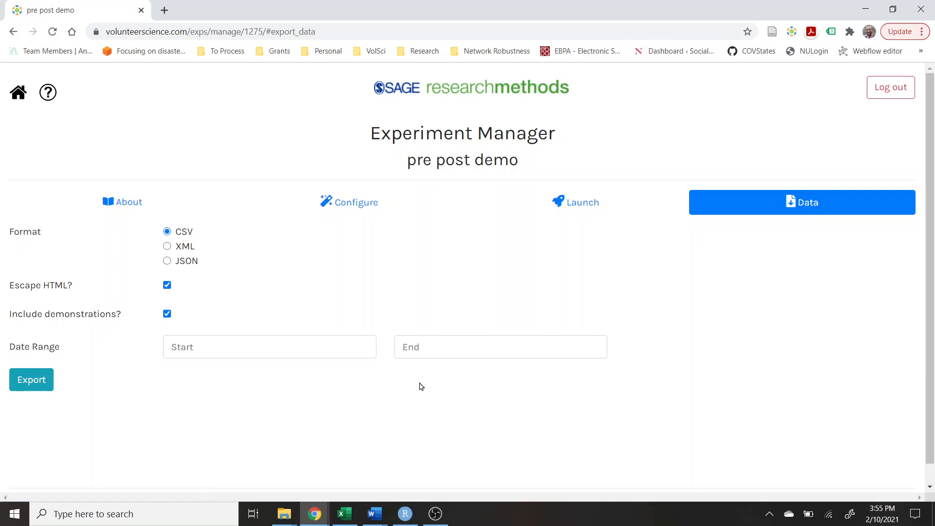
- Return to the study's configuration and examine the example Multiple Choice question
left_click(352, 209)
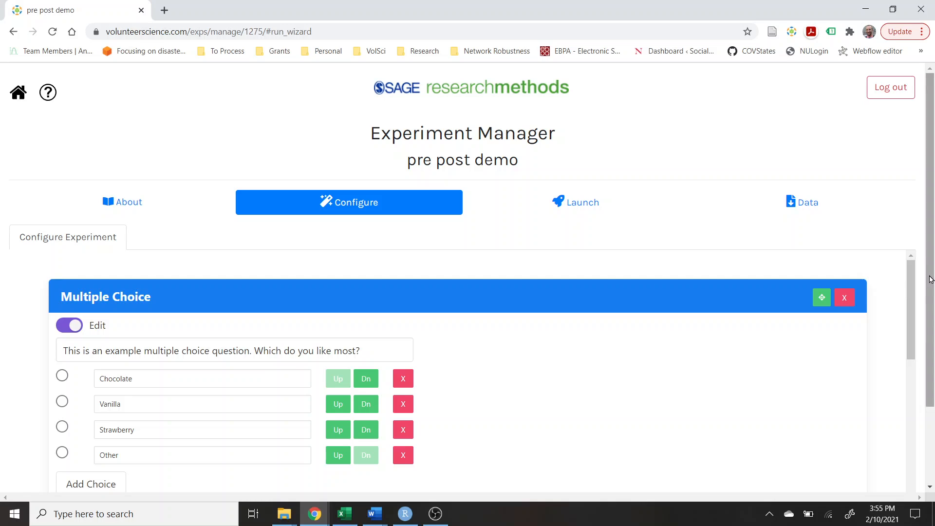
scroll(926, 280, "down", 1)
scroll(926, 280, "down", 1)
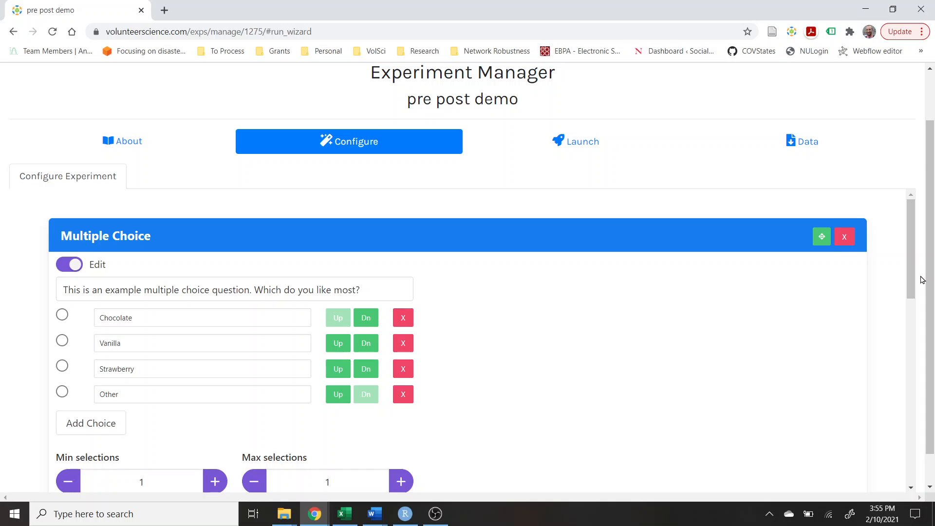
scroll(923, 279, "down", 1)
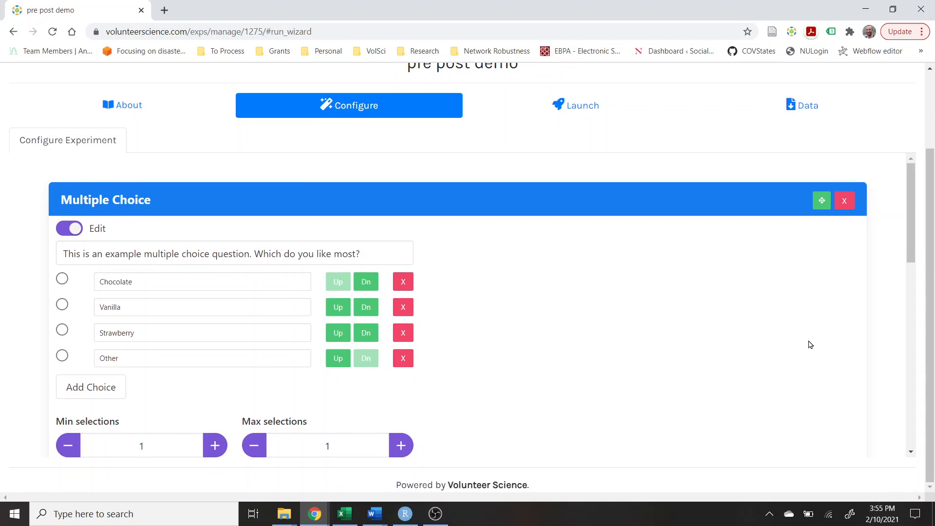
- Replace the first Multiple Choice question's text with "What is your gender identity"
scroll(741, 351, "down", 4)
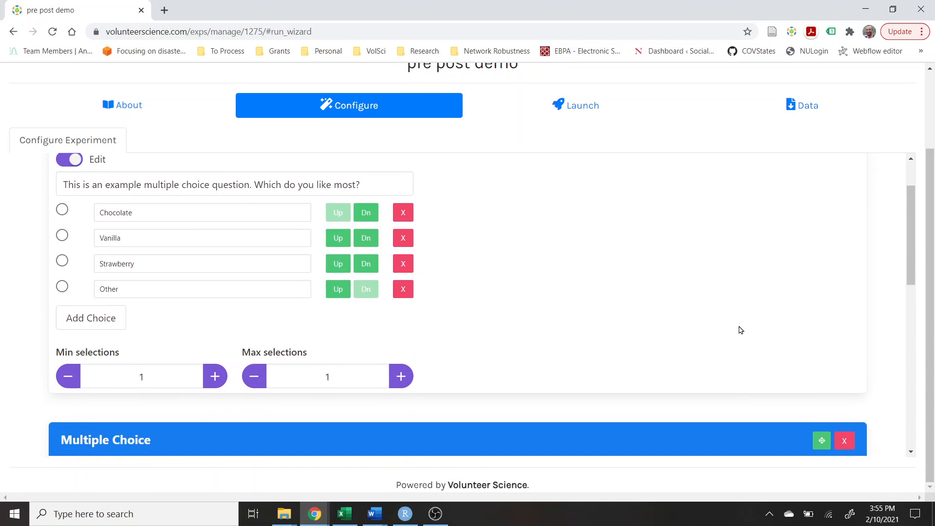
scroll(742, 326, "up", 4)
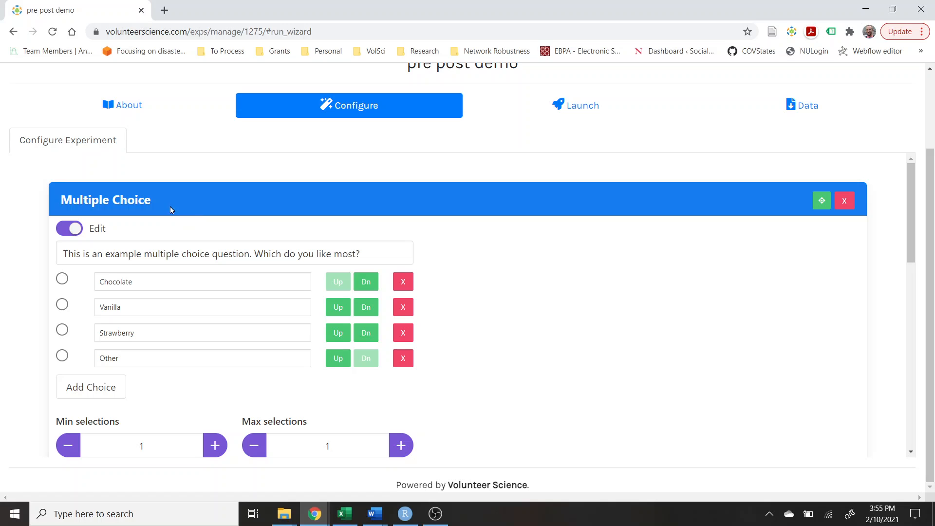
left_click_drag(373, 255, 44, 262)
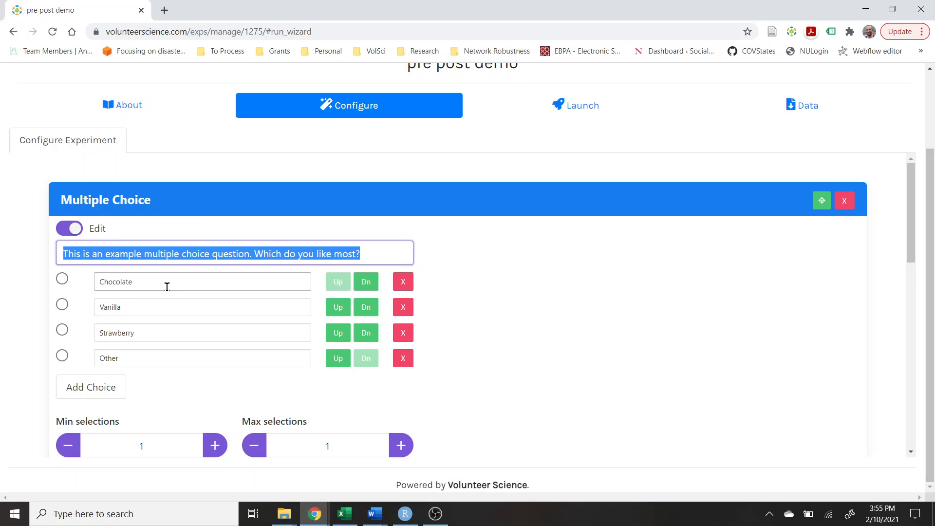
type("What is your g")
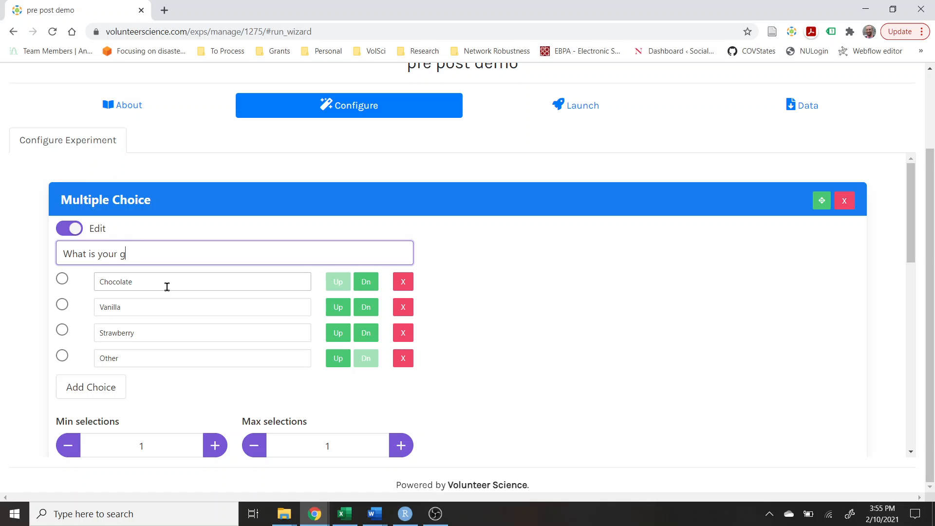
type("ender identity")
- Set the gender question's first three choices to male, female and other, and remove the fourth choice
left_click_drag(167, 287, 61, 305)
type("malefemale")
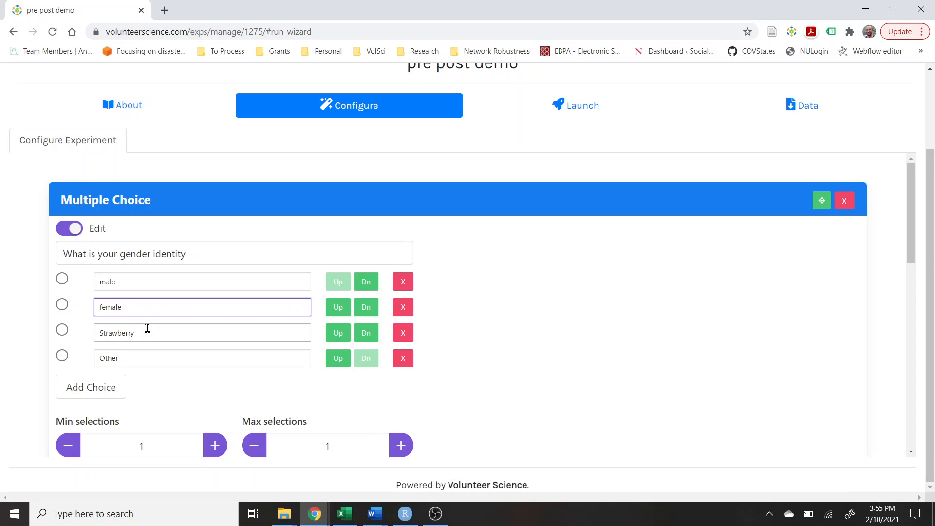
left_click_drag(146, 329, 70, 338)
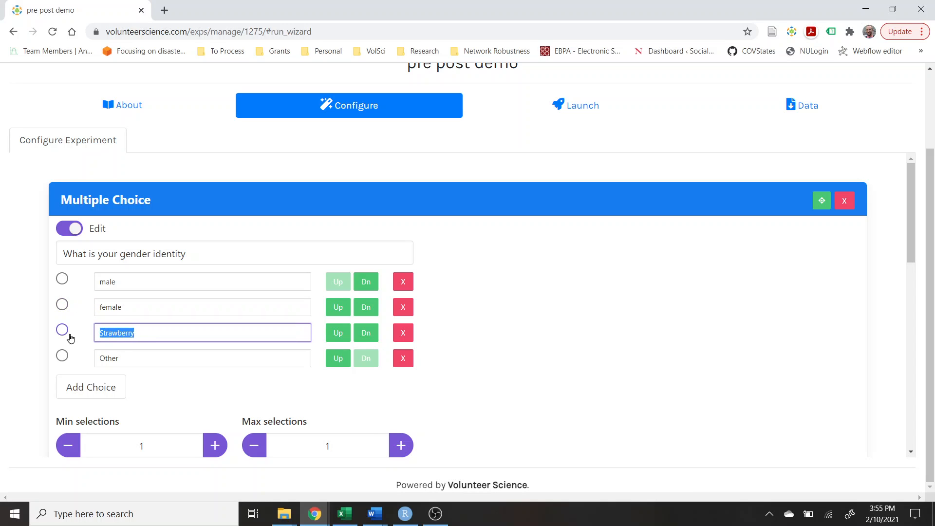
type("other")
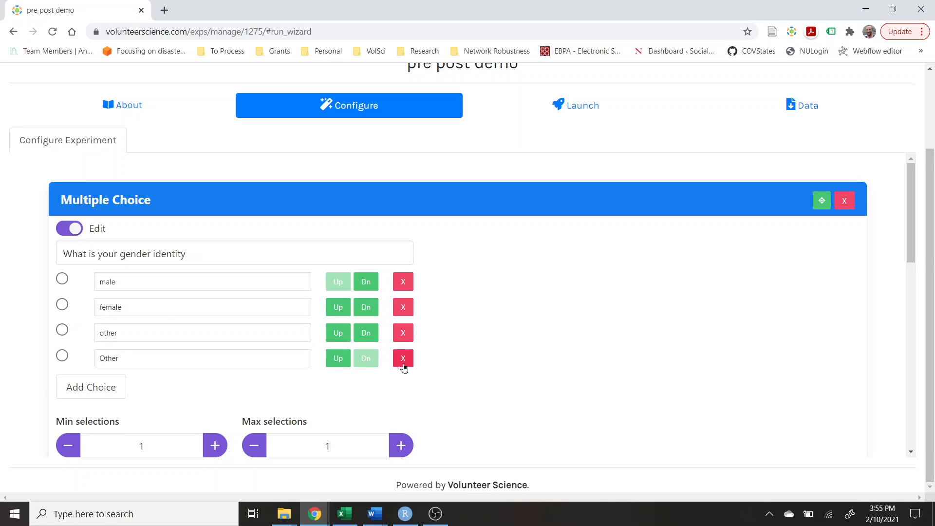
left_click(403, 360)
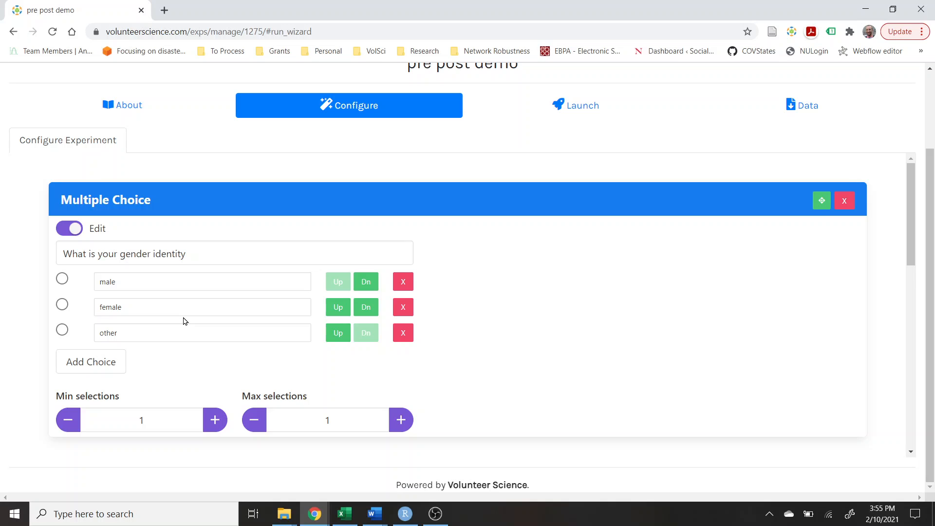
- Replace the favorite sports question's text with "What is your race (select all that apply)?"
scroll(220, 324, "down", 4)
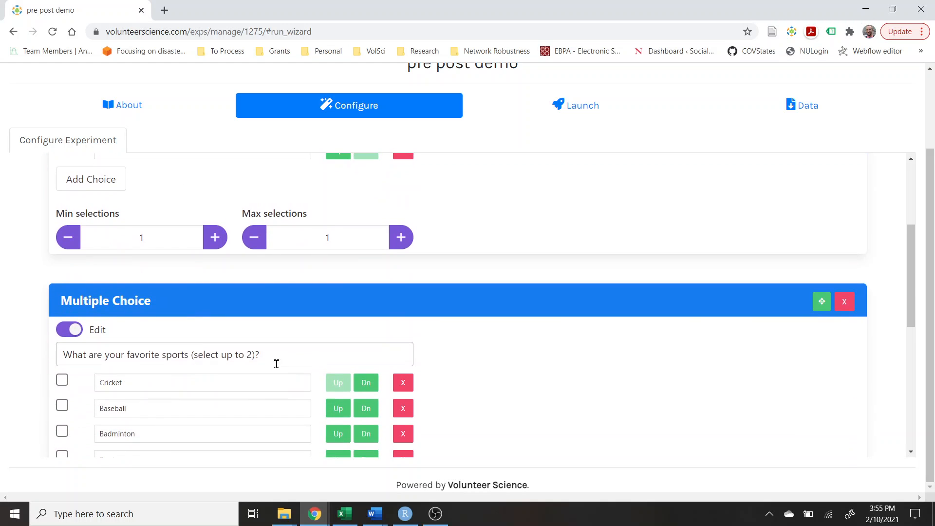
left_click_drag(261, 355, 25, 376)
scroll(577, 384, "down", 5)
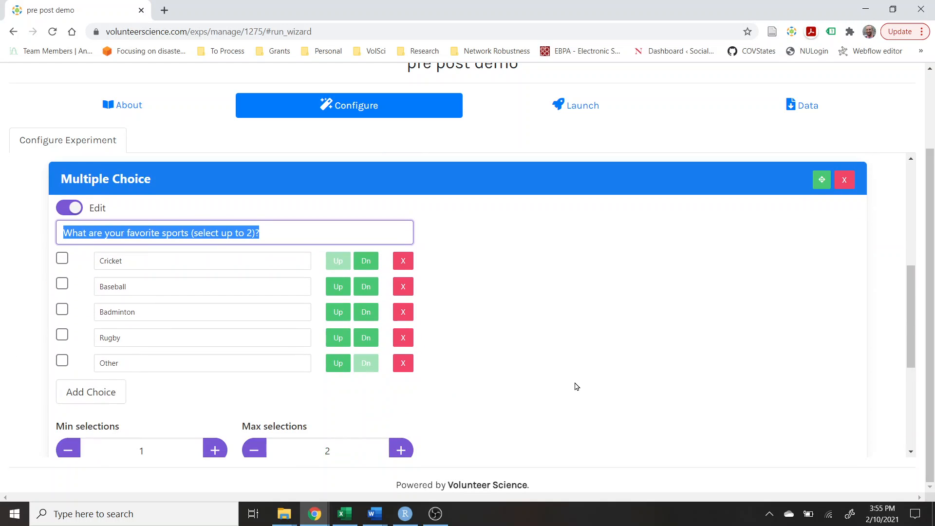
scroll(589, 356, "up", 2)
scroll(223, 188, "up", 4)
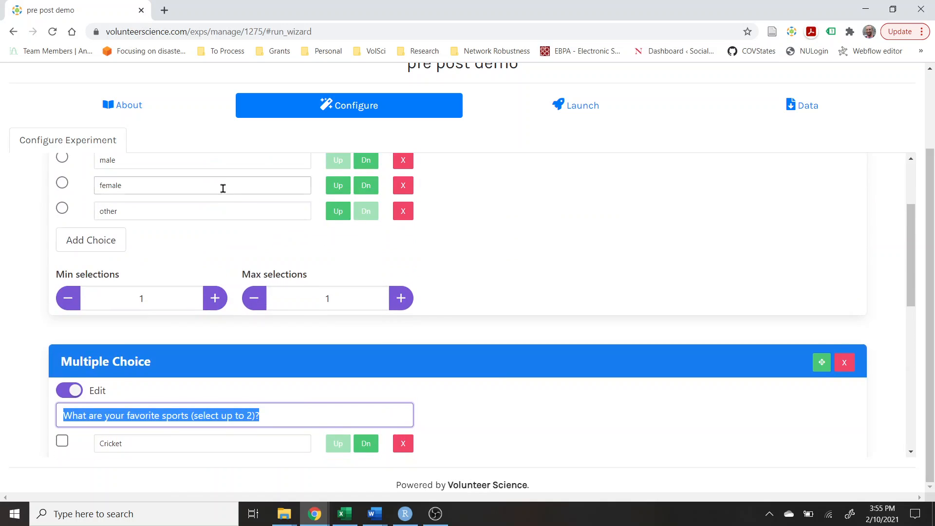
scroll(167, 234, "up", 1)
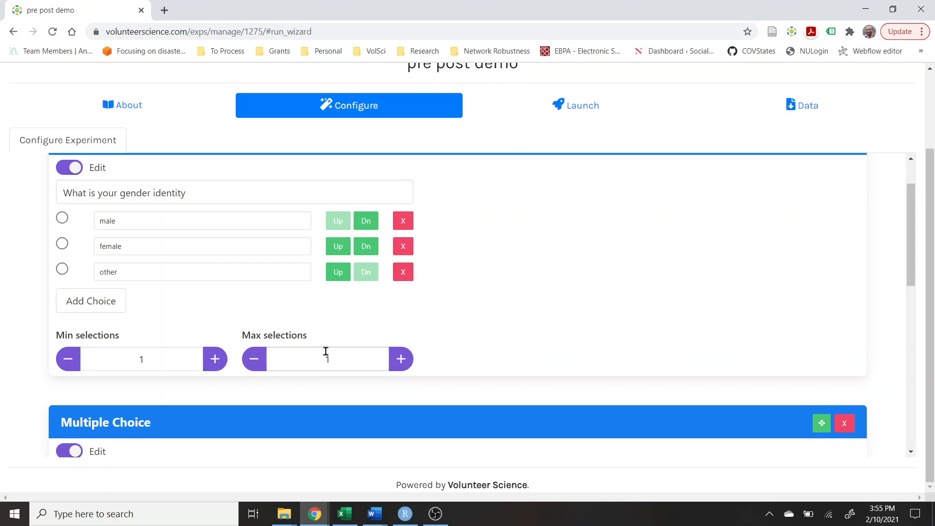
key("Tab")
scroll(241, 326, "down", 2)
scroll(171, 349, "down", 1)
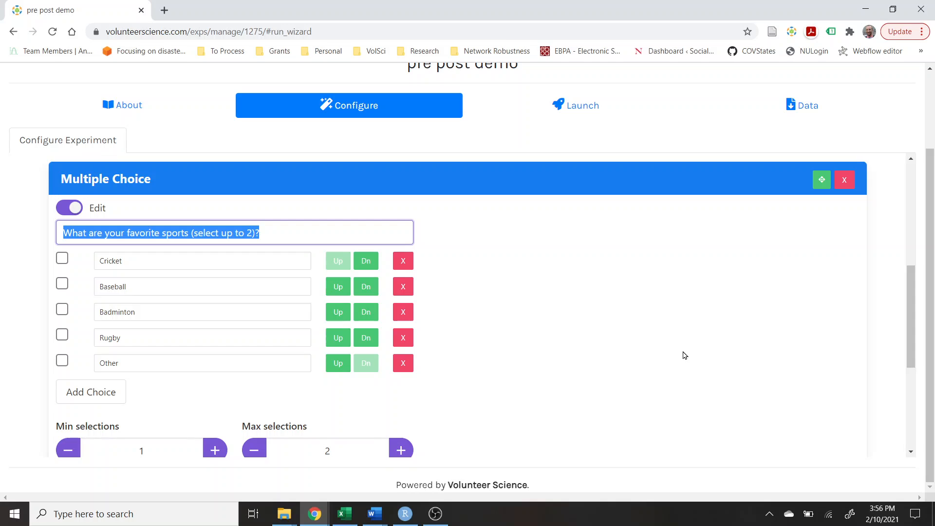
type("What is y")
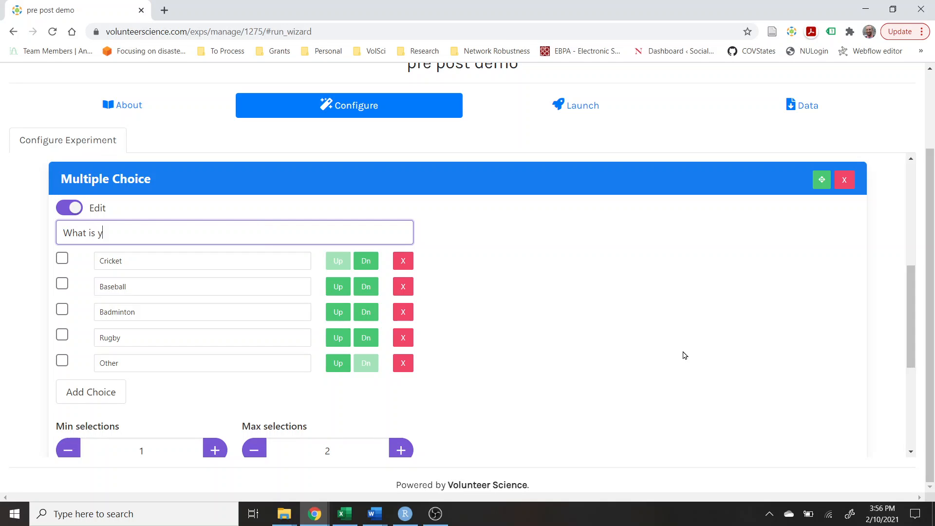
type("our race (select all that apply")
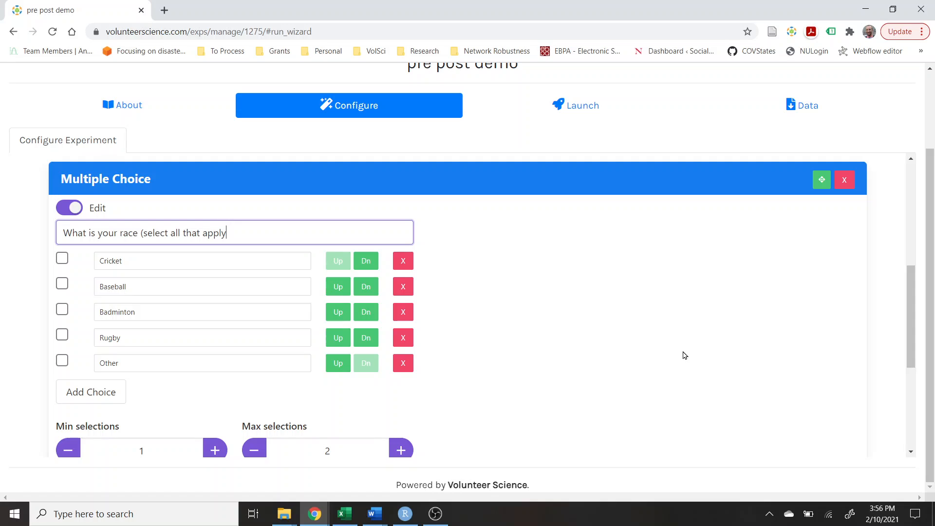
type(")?")
- Replace the race question's first two choices with Asian and Black
left_click_drag(162, 258, 90, 264)
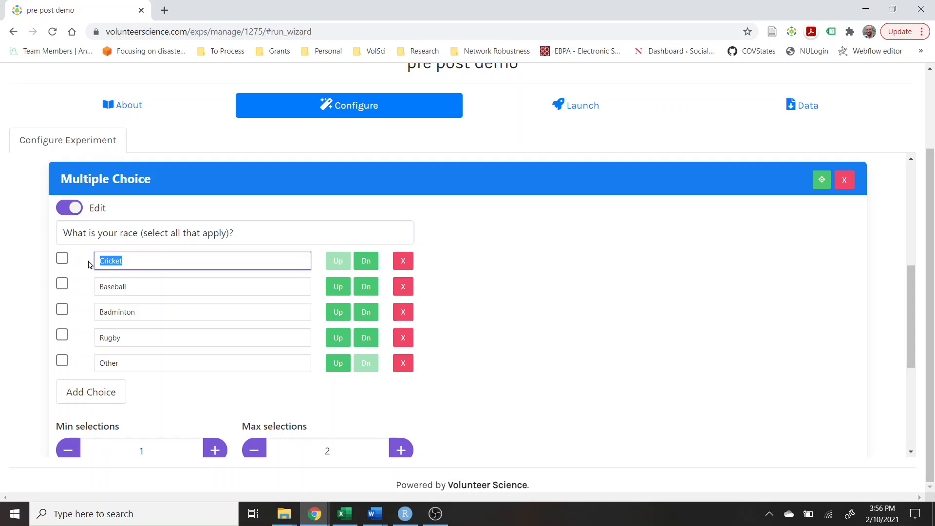
type("Asian")
key("Tab")
key("Tab")
key("Tab")
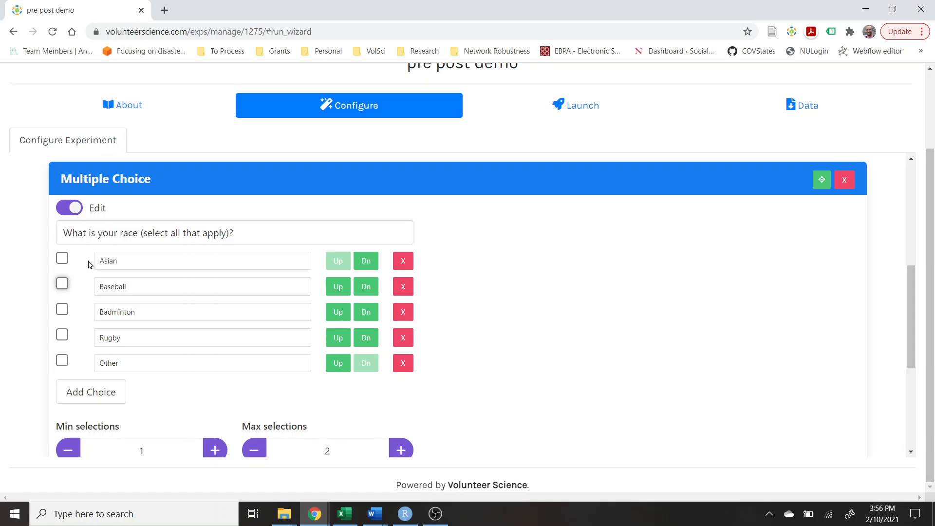
key("Tab")
type("Black")
- Replace the race question's third and fourth choices with Hispanic and White
key("Tab")
key("Tab")
key("Tab")
key("Tab")
key("Tab")
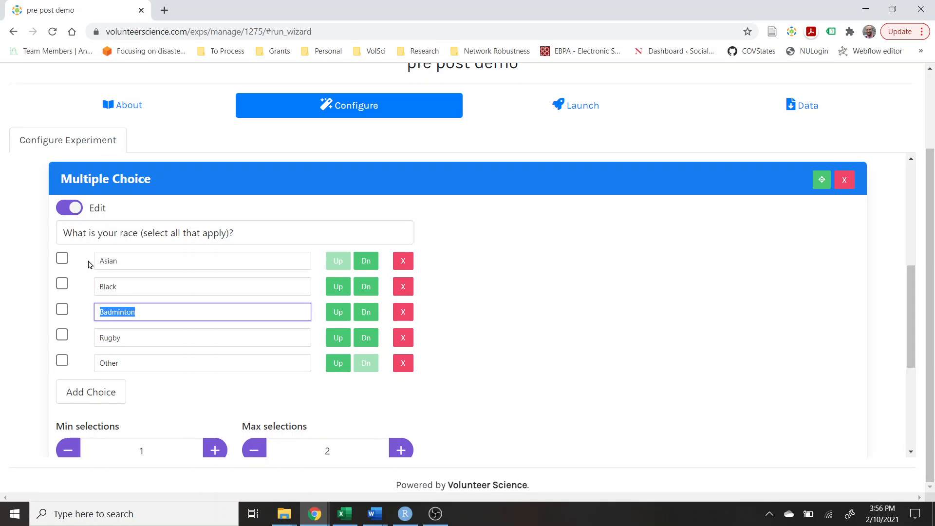
type("Hispanic")
left_click(126, 337)
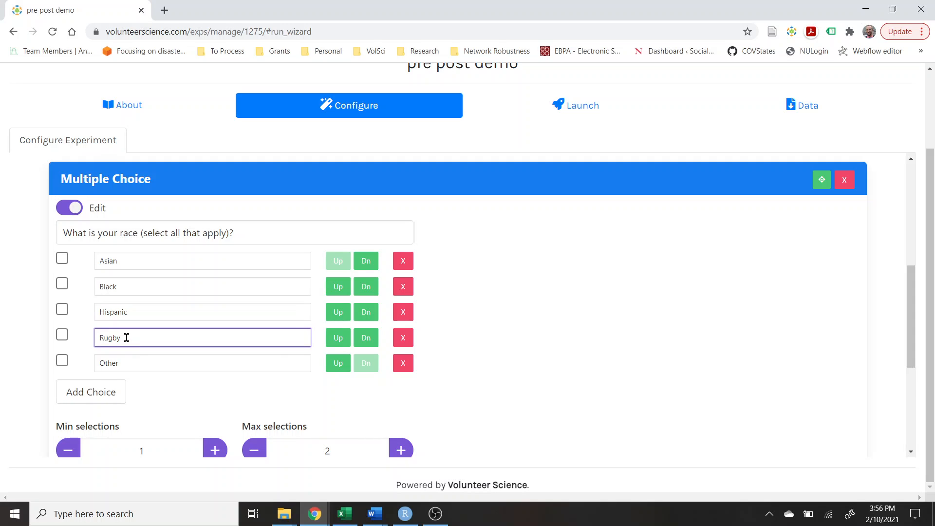
double_click(126, 338)
type("Wha")
type("te")
- Add the choice Indigenous to the race question and move it above Other
left_click(127, 361)
scroll(450, 337, "down", 1)
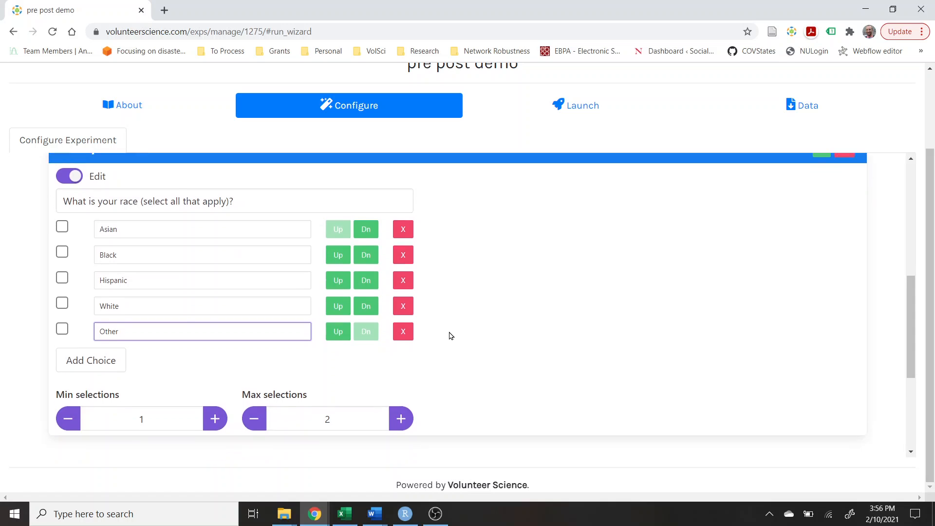
left_click(88, 331)
left_click(126, 320)
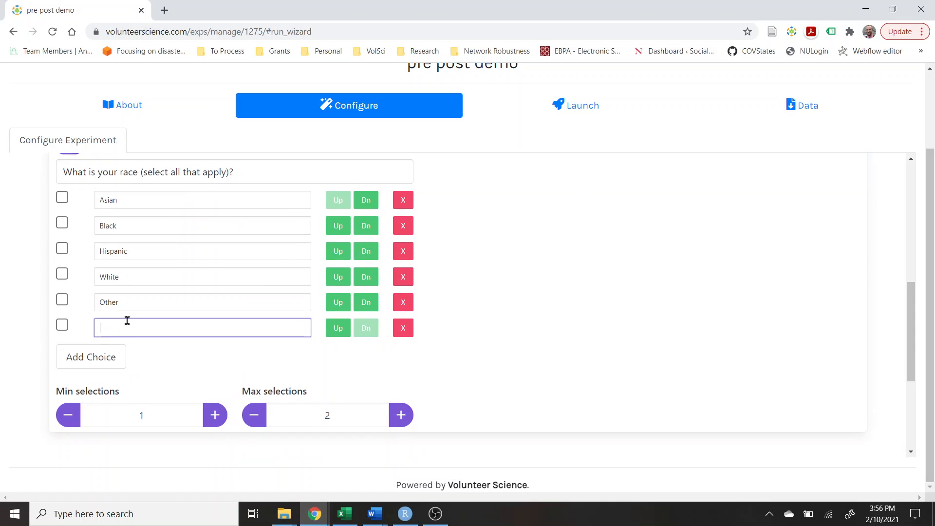
type("Indigenous")
left_click(340, 328)
scroll(463, 377, "up", 1)
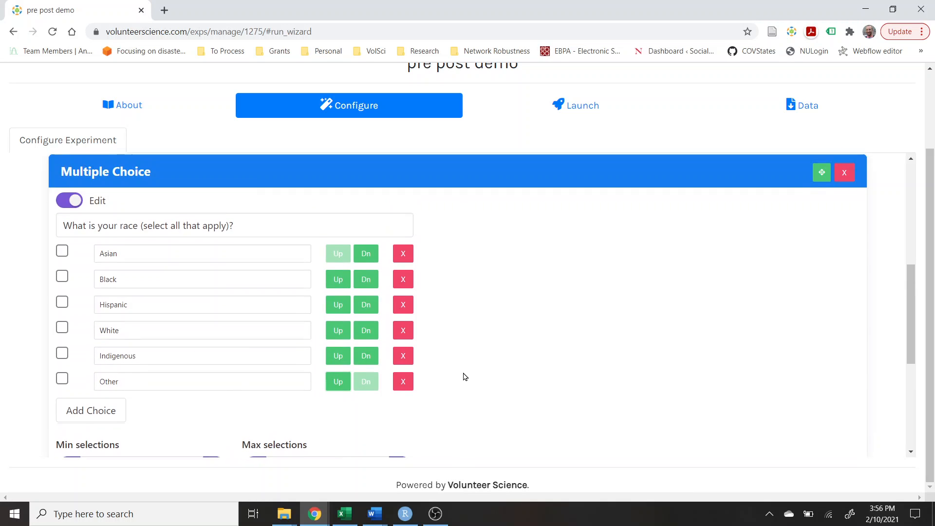
- Raise the race question's maximum number of selections to 6
scroll(465, 359, "down", 1)
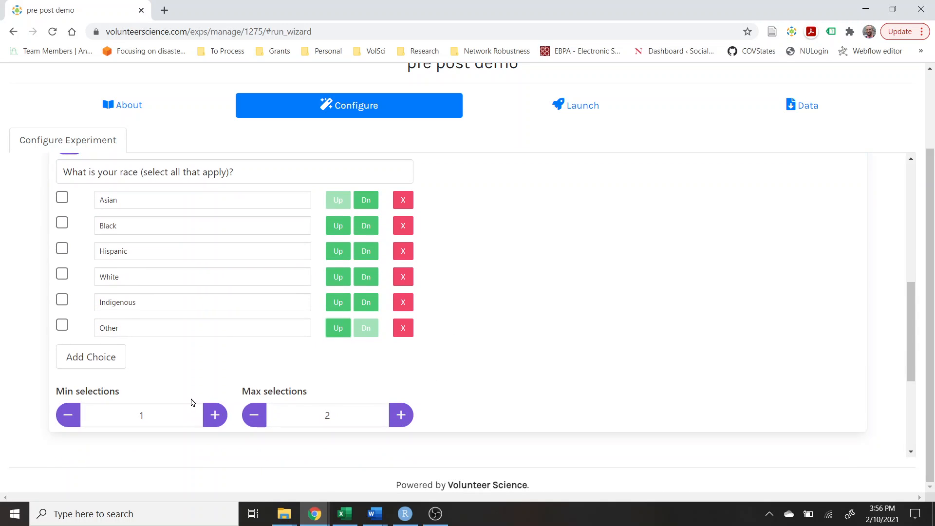
left_click(401, 415)
left_click(401, 415)
left_click(394, 416)
left_click(394, 415)
scroll(549, 372, "down", 1)
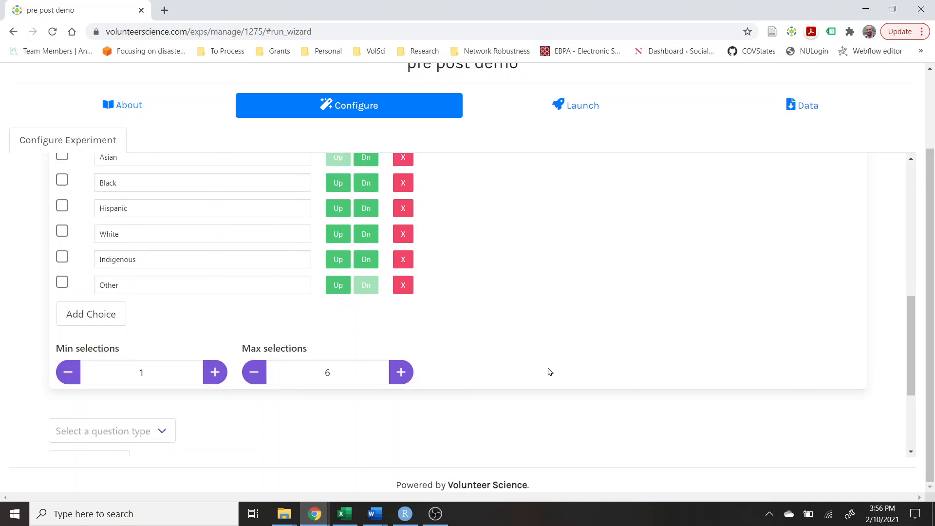
- Add a new Prompt question below the race question on page 1
scroll(550, 372, "down", 2)
scroll(548, 353, "up", 4)
scroll(548, 352, "down", 1)
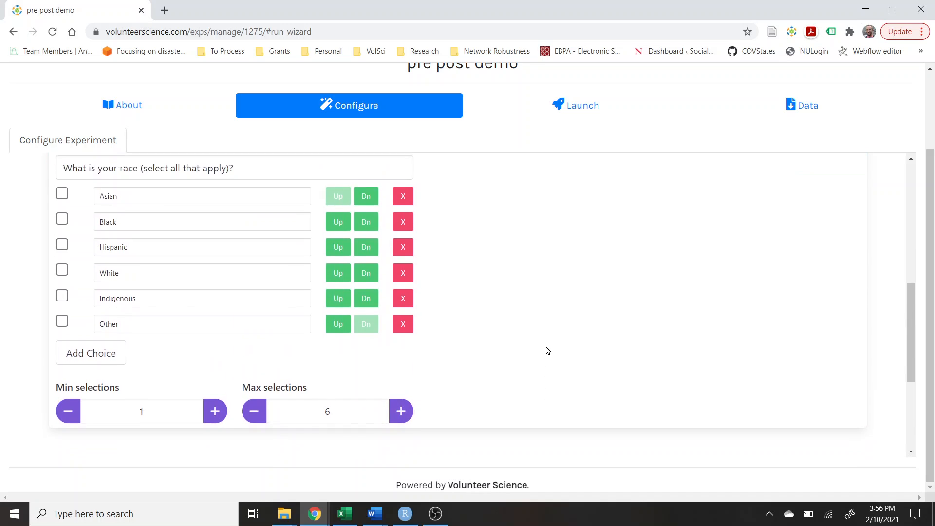
scroll(548, 351, "down", 2)
left_click(121, 353)
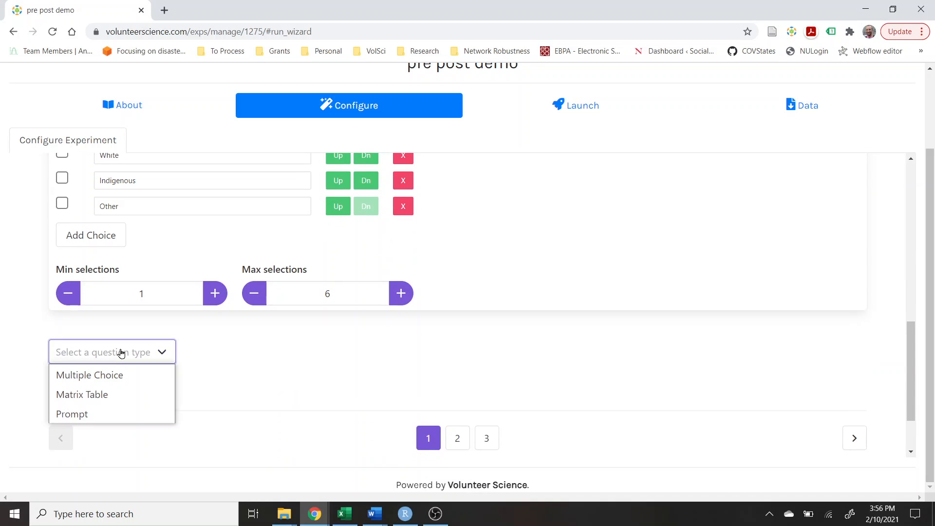
left_click(99, 415)
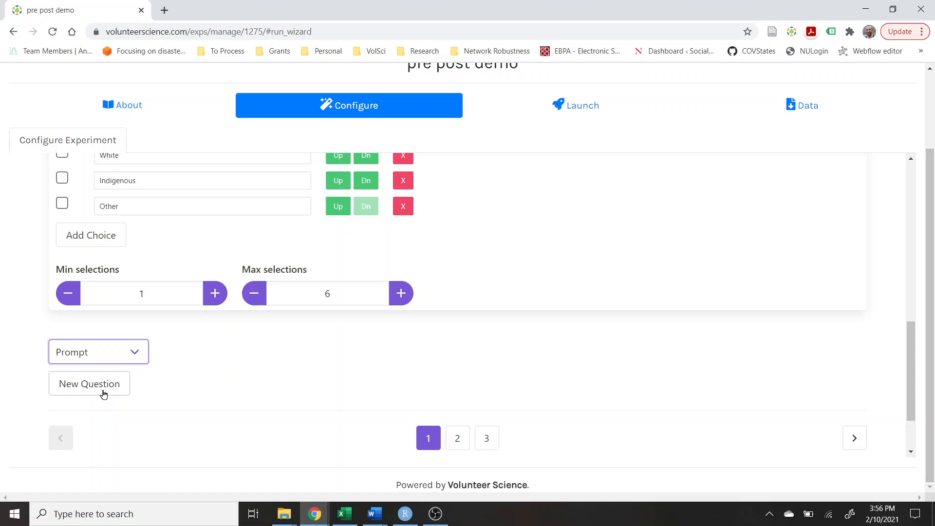
left_click(124, 355)
left_click(235, 398)
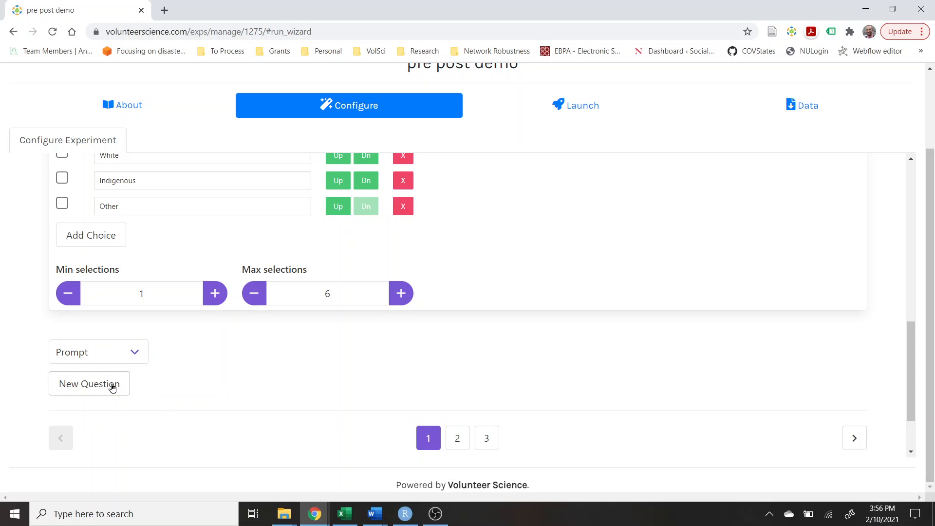
left_click(112, 388)
scroll(227, 372, "down", 1)
left_click(170, 349)
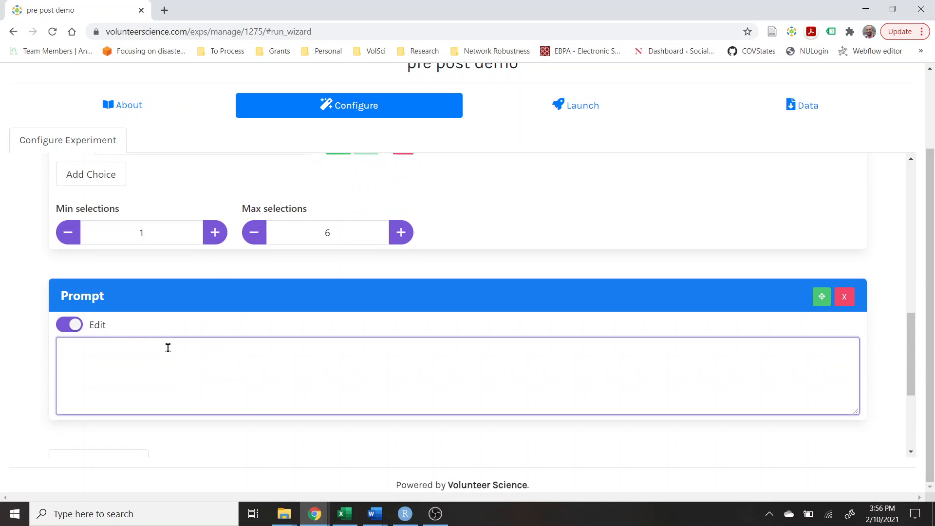
- Delete the empty Prompt question and leave the question type set to Prompt
left_click(845, 297)
left_click(137, 293)
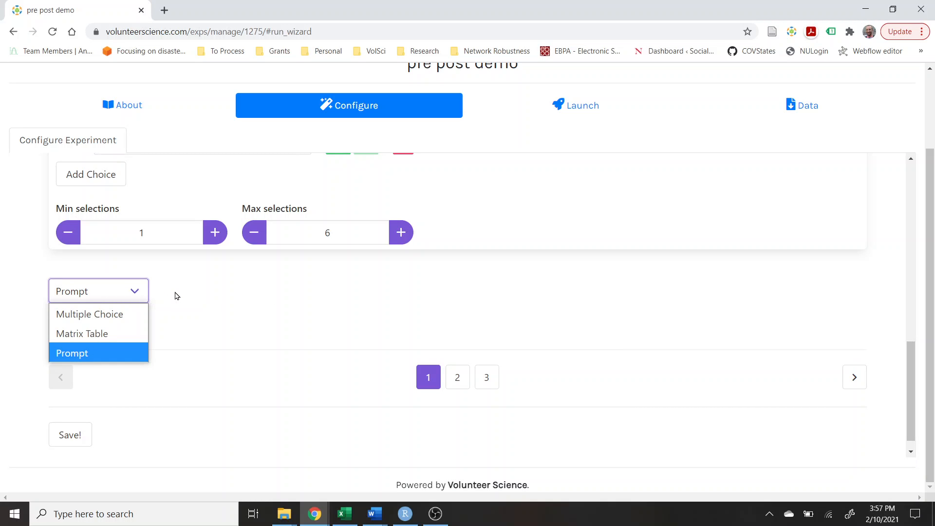
left_click(177, 296)
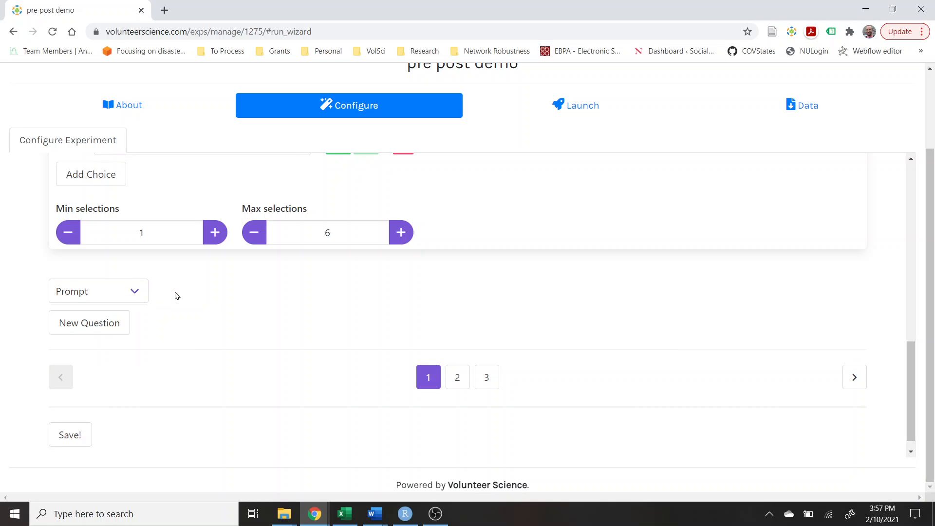
- Look over the edited questions on page 1 and view the stimulus prompts on page 2 of the configuration
left_click(462, 382)
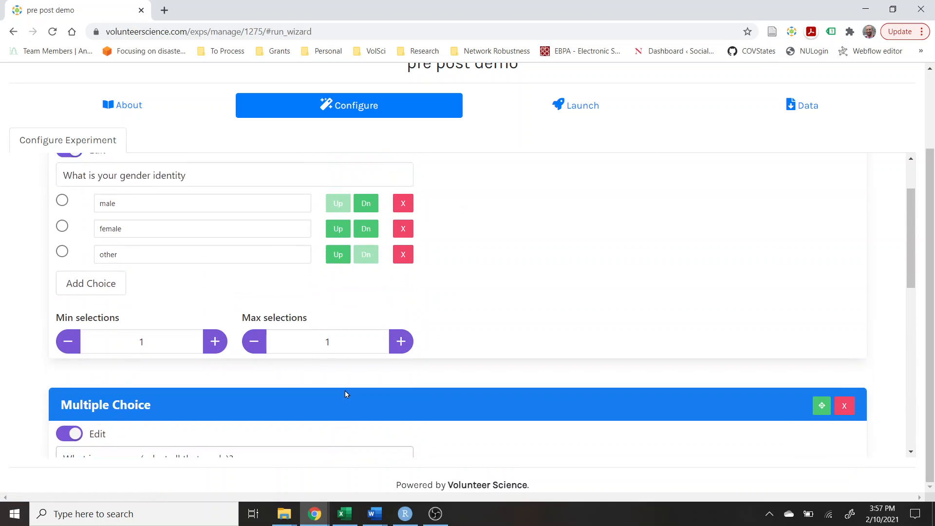
scroll(271, 307, "up", 2)
scroll(295, 325, "down", 6)
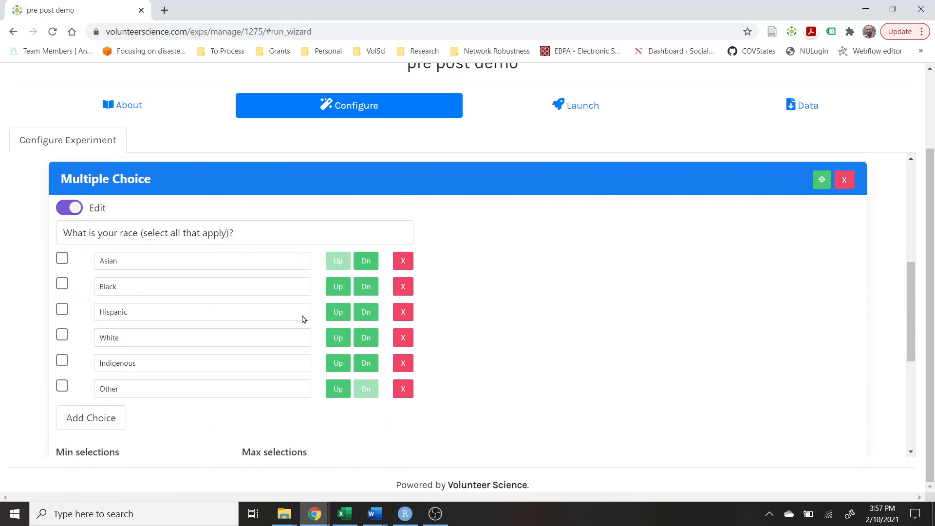
scroll(302, 319, "down", 4)
left_click(457, 438)
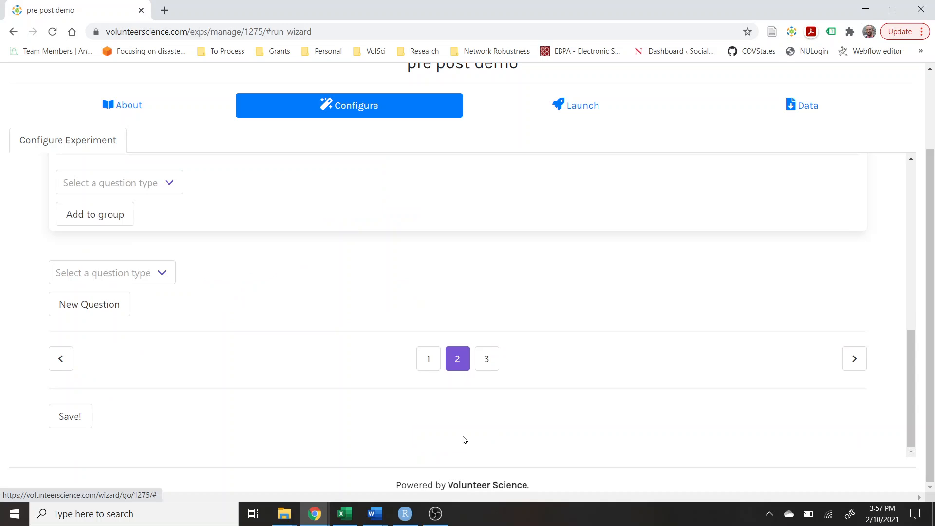
scroll(571, 372, "up", 7)
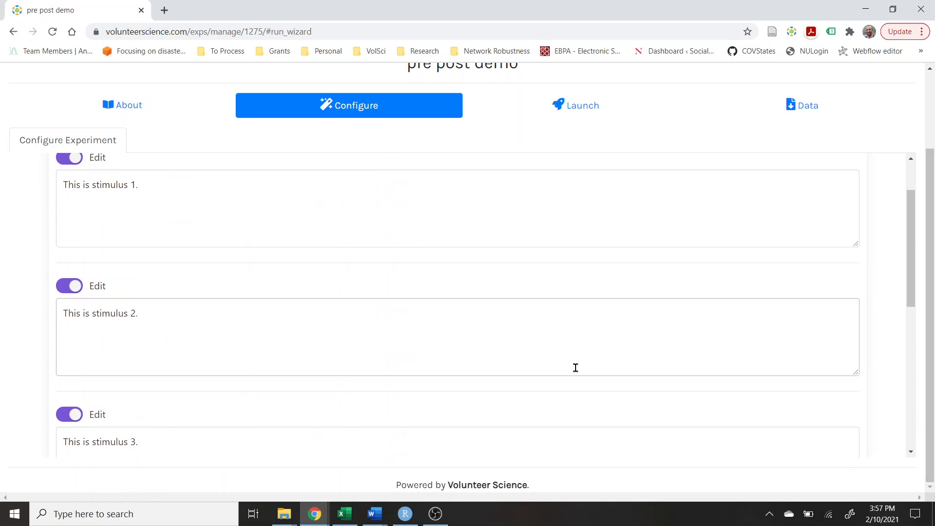
- Replace the first stimulus text with a man's first name followed by "is a hard worker who shows up early and stays late."
scroll(568, 375, "up", 2)
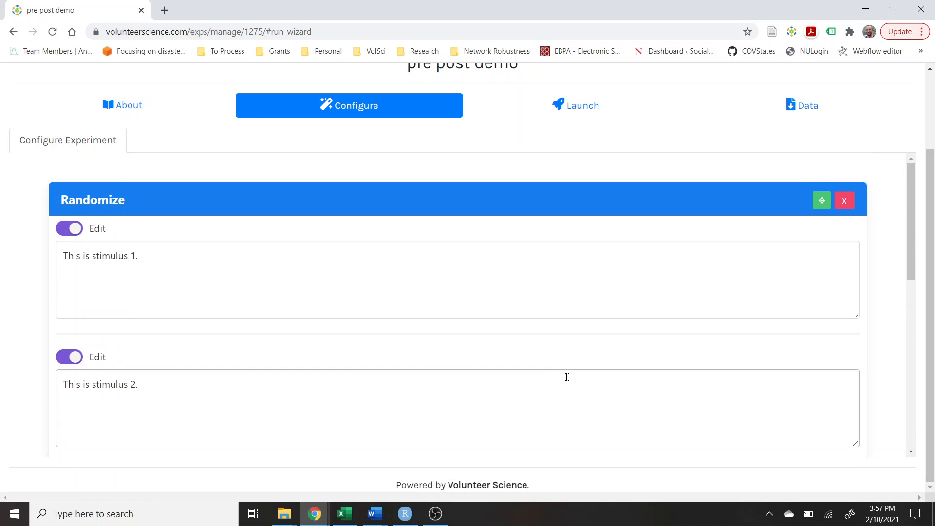
scroll(437, 312, "down", 2)
scroll(437, 307, "up", 2)
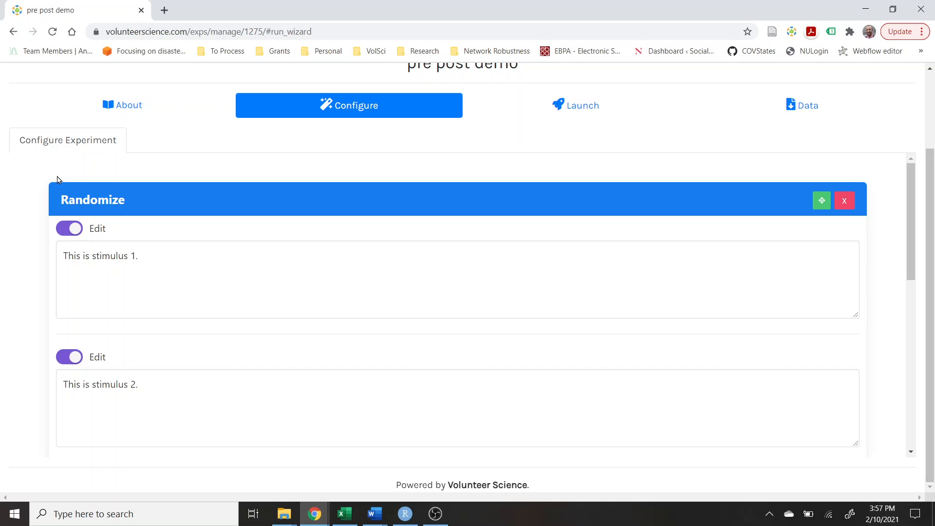
scroll(153, 249, "down", 2)
scroll(180, 250, "up", 2)
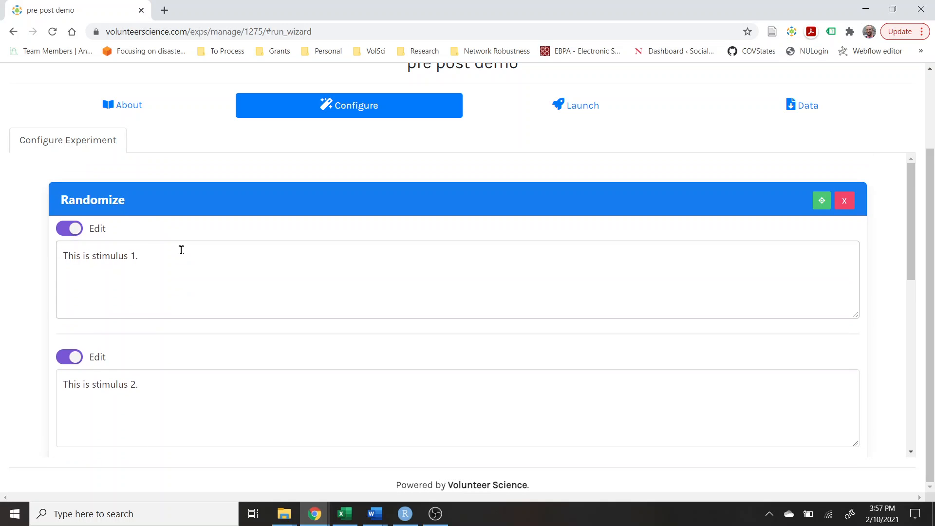
left_click_drag(181, 250, 30, 255)
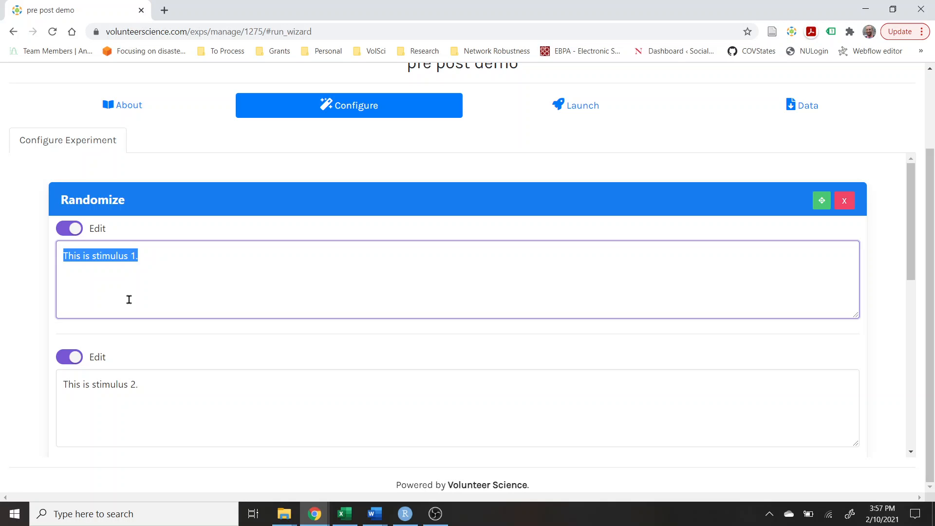
type("Jeff")
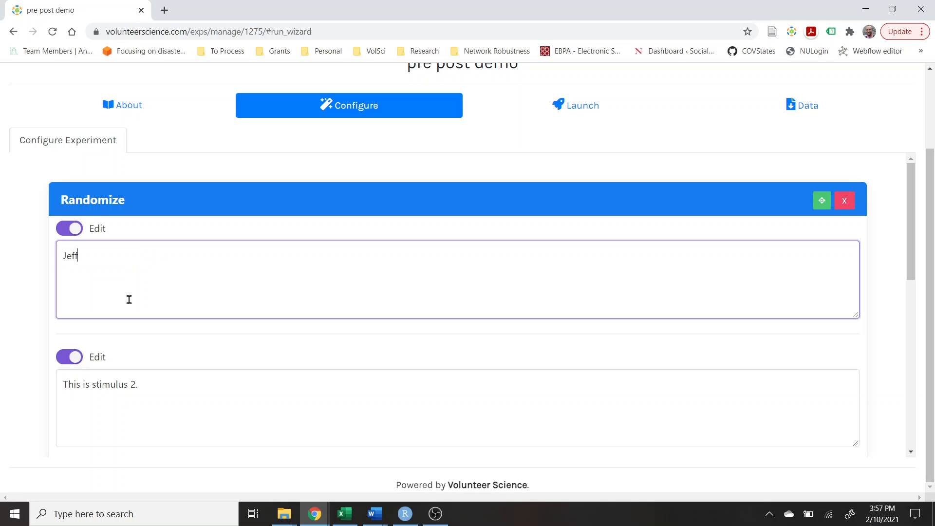
type(" is a hard worker who sho")
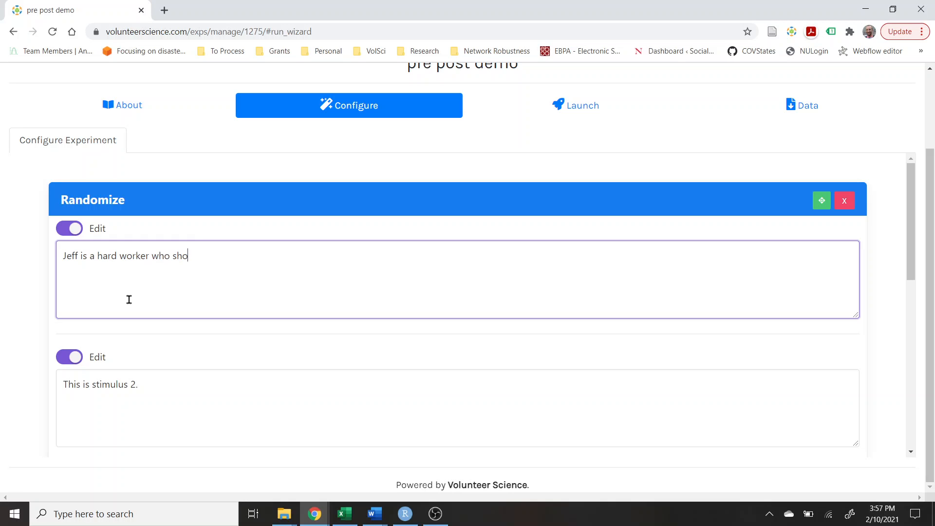
type("ws up early and stayslat")
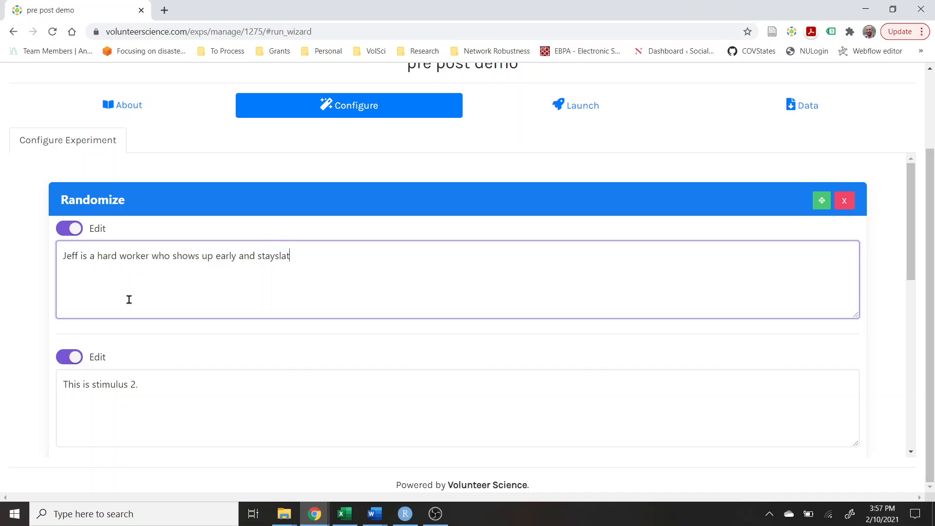
key("BackSpace")
key("BackSpace")
key("BackSpace")
type(" late.")
- Replace the second stimulus text with the same "is a hard worker who shows up early and stays late." sentence, using a different man's first name
scroll(161, 349, "down", 1)
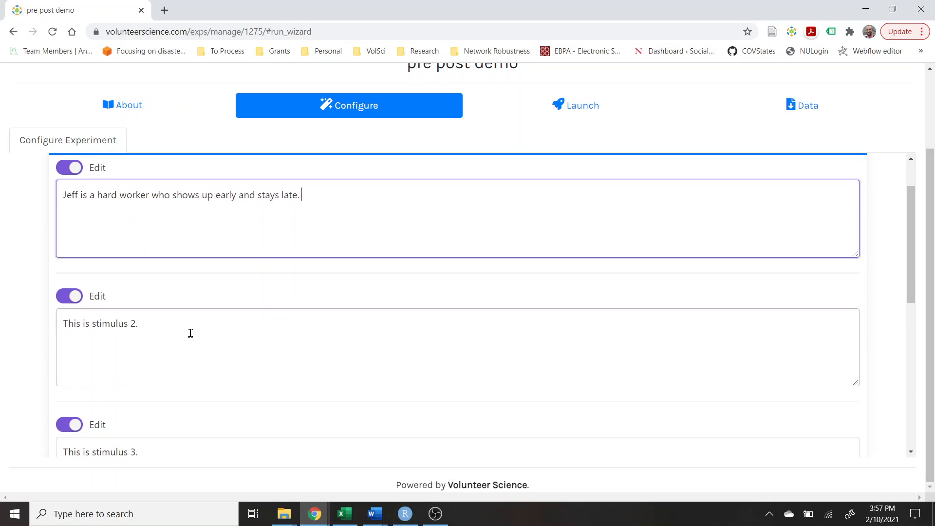
left_click_drag(138, 324, 55, 330)
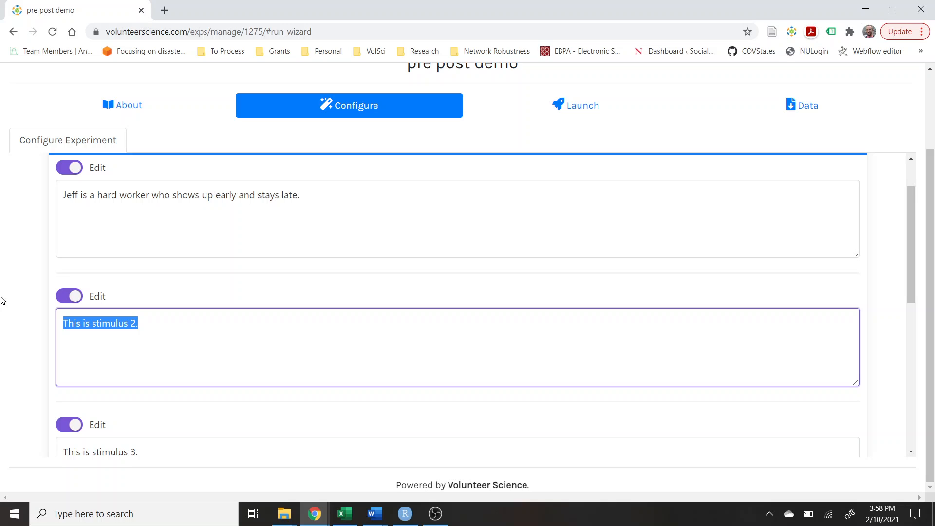
type("Da")
key("BackSpace")
type("eA")
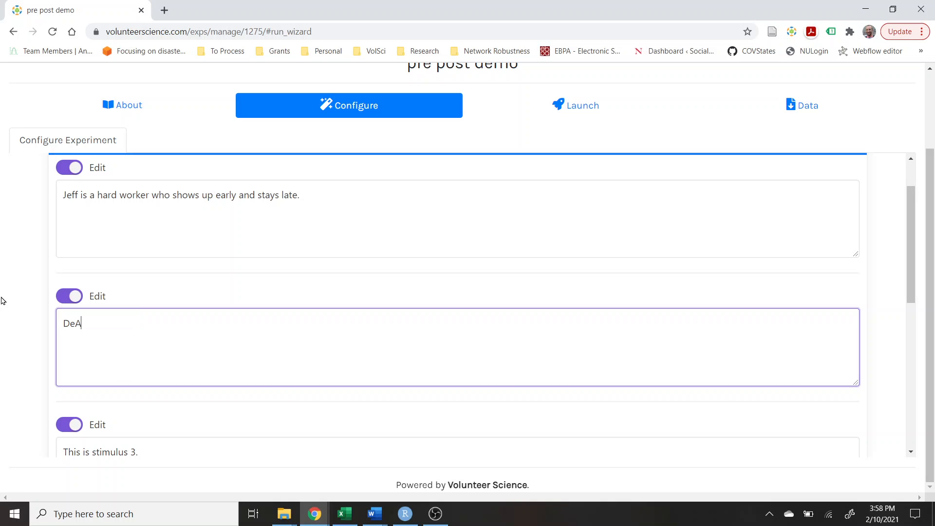
type("ndre is a hard worker who s")
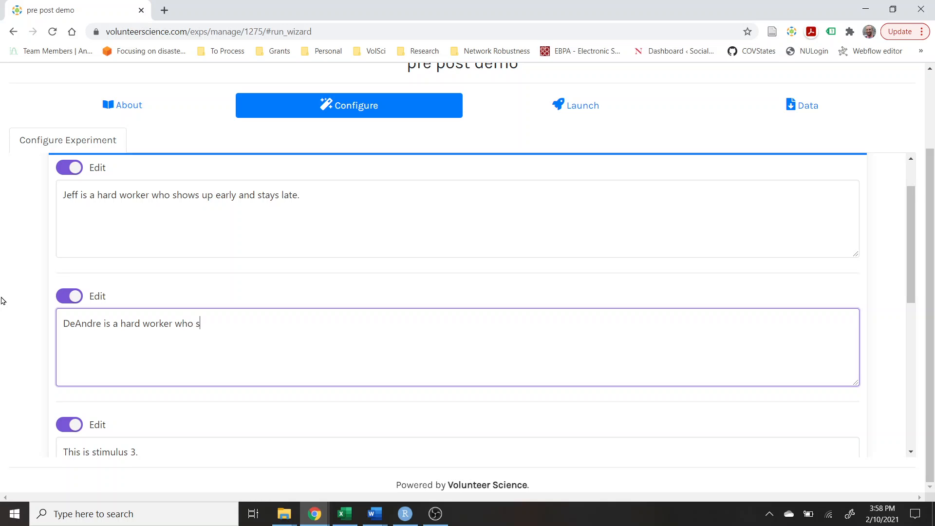
type("hows up early and stays late")
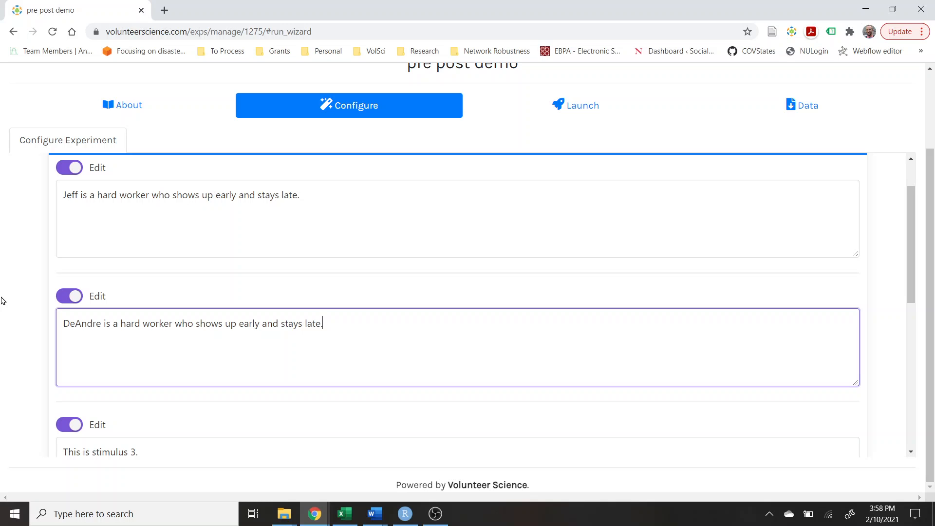
type(".")
- Clear the text "This is stimulus 3." from the third prompt in the Randomize group
scroll(188, 371, "down", 1)
scroll(361, 391, "down", 4)
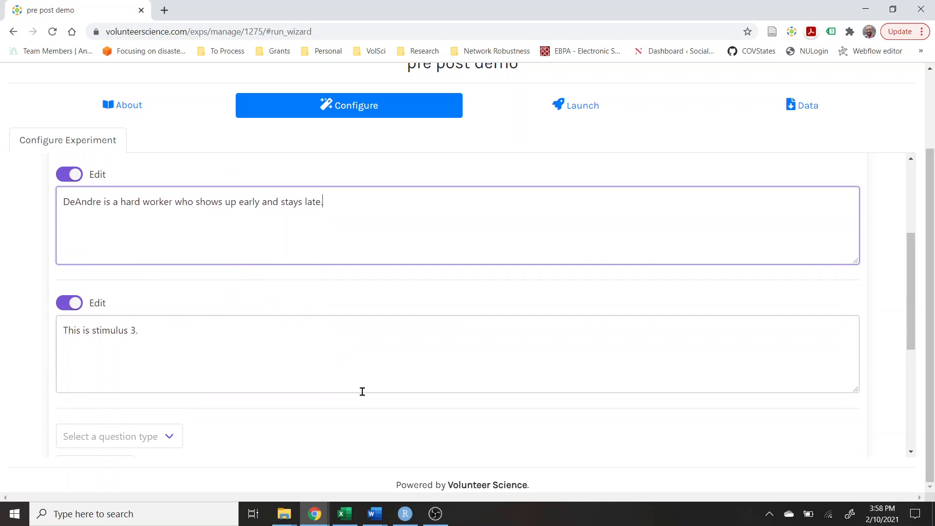
scroll(175, 323, "up", 1)
scroll(154, 313, "down", 1)
scroll(182, 330, "up", 1)
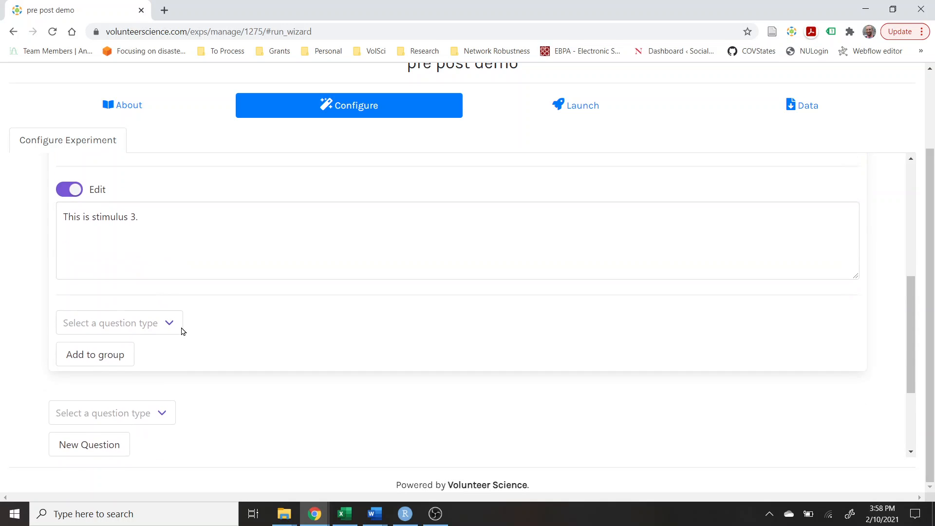
scroll(195, 336, "up", 2)
scroll(29, 355, "down", 2)
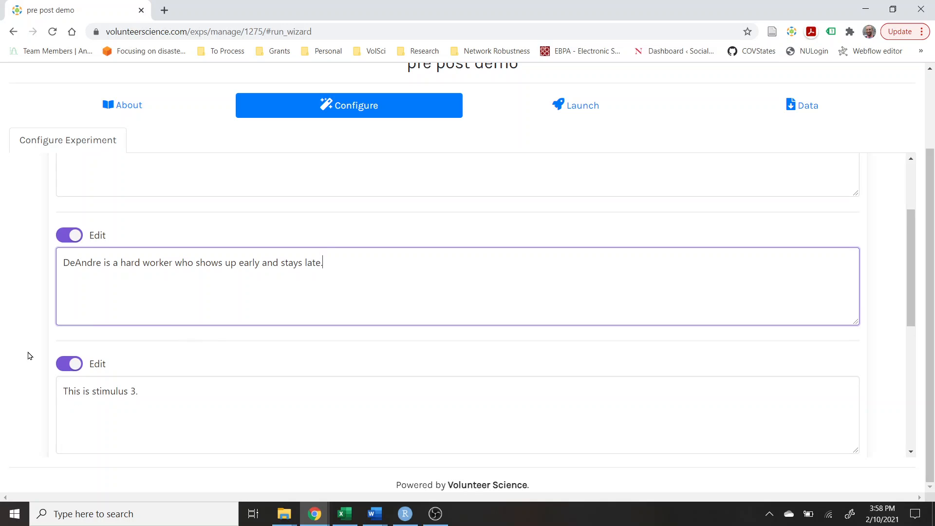
scroll(141, 341, "down", 1)
left_click_drag(149, 279, 27, 274)
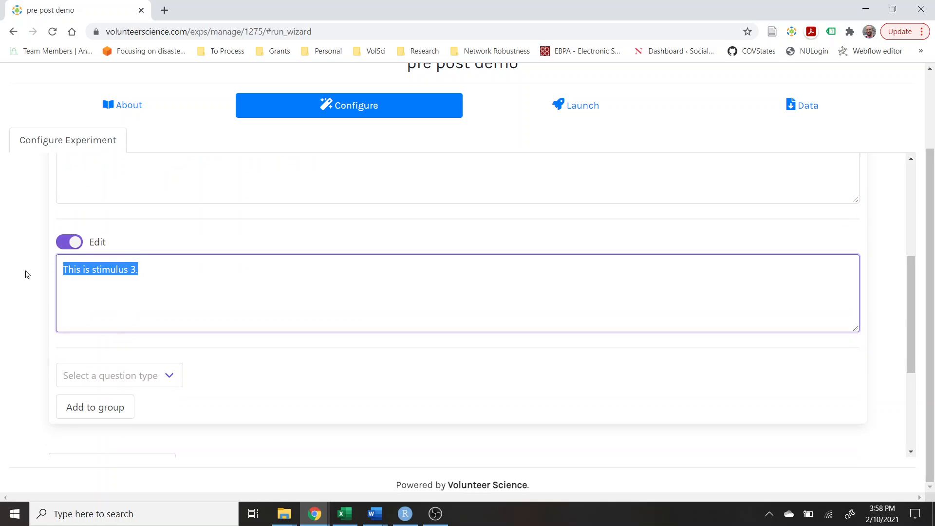
key("BackSpace")
scroll(233, 336, "down", 3)
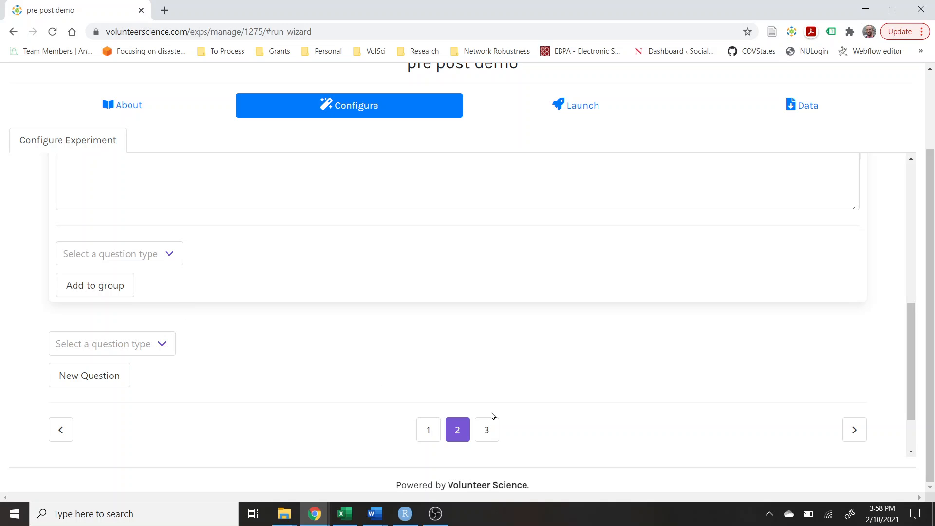
left_click(487, 430)
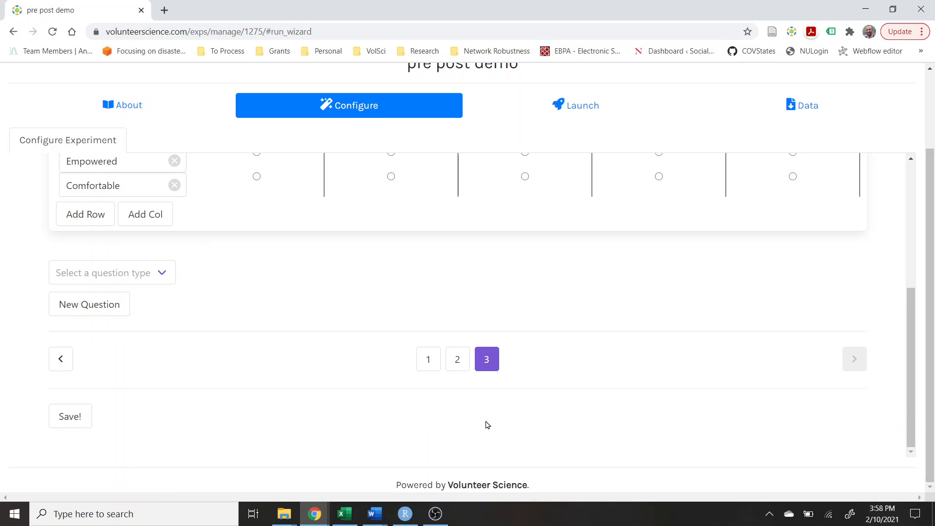
left_click(460, 361)
scroll(647, 375, "up", 3)
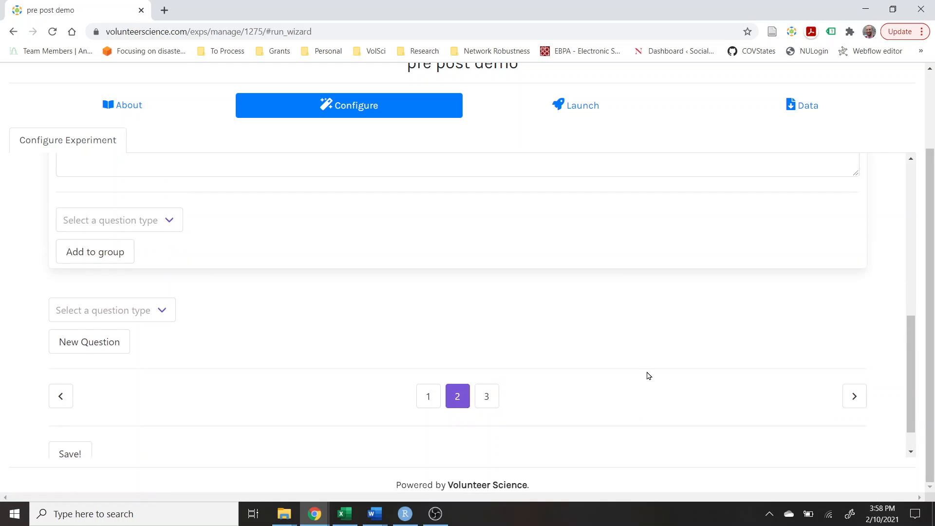
scroll(673, 379, "up", 1)
scroll(671, 374, "down", 5)
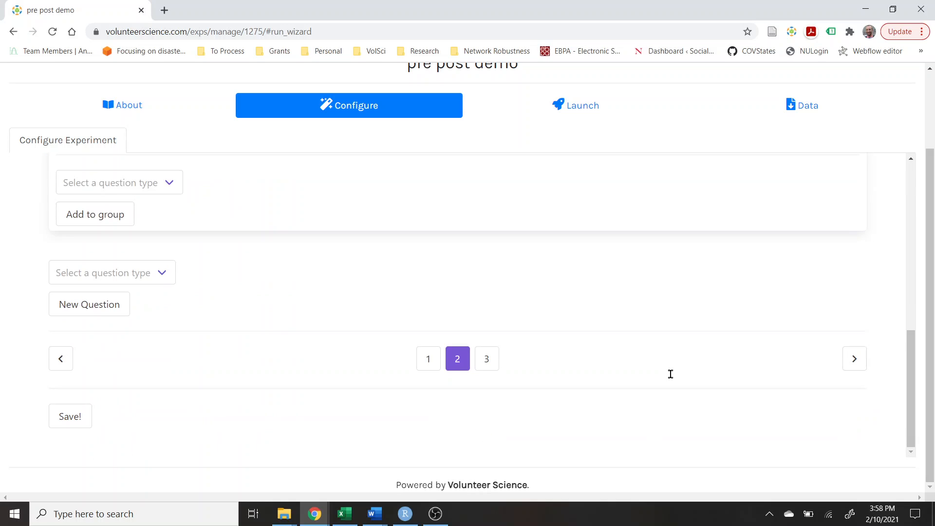
- Add a fourth question of type Prompt to the Randomize group on page 2
scroll(322, 358, "up", 1)
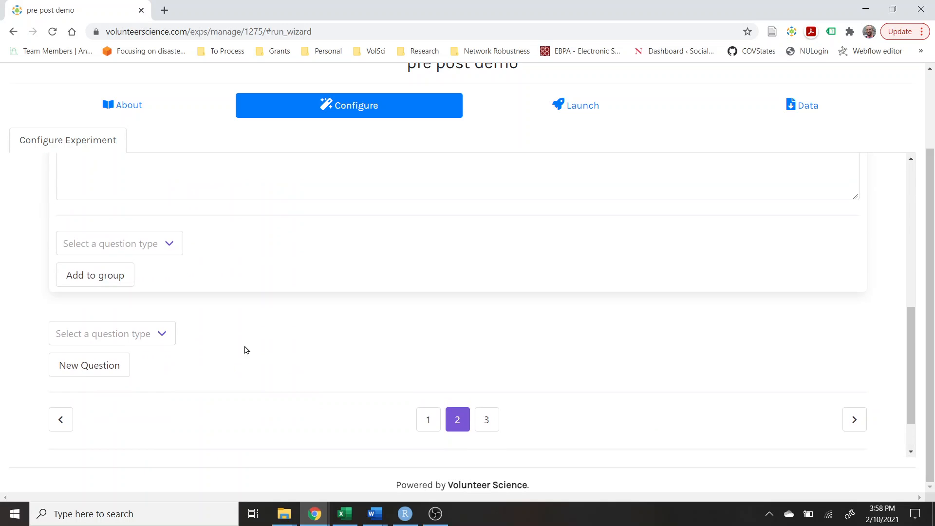
left_click(138, 242)
left_click(113, 285)
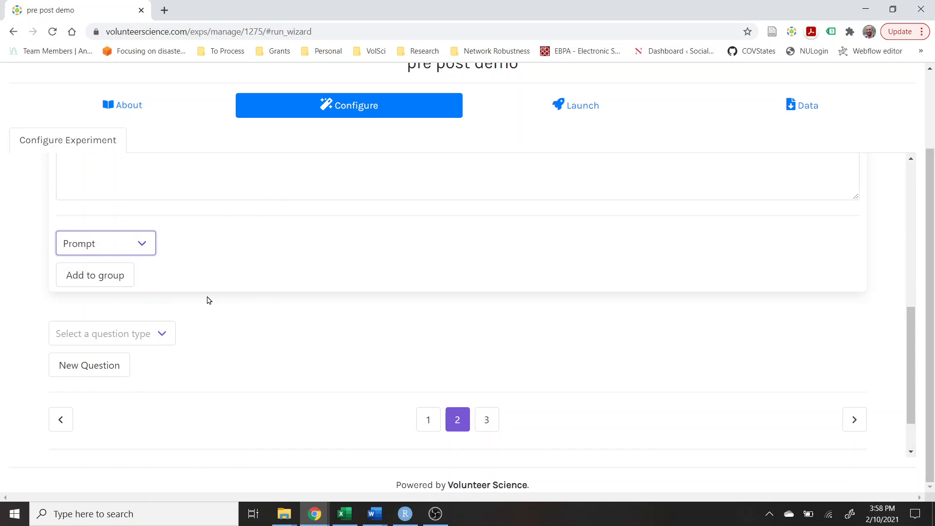
left_click(95, 274)
left_click(98, 395)
- Copy the second stimulus sentence into the empty third prompt and replace its name with a woman's first name
scroll(176, 321, "up", 4)
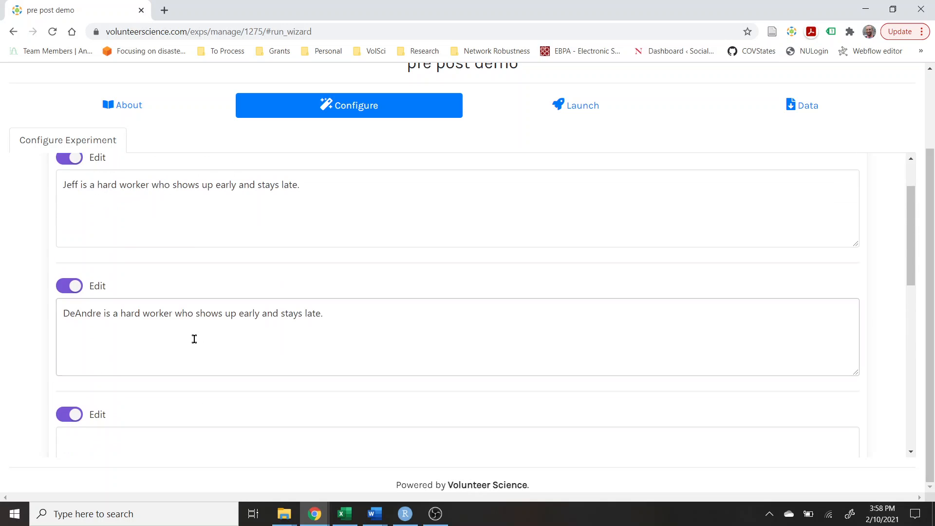
scroll(130, 354, "down", 3)
scroll(154, 331, "up", 1)
scroll(154, 331, "up", 2)
left_click_drag(352, 313, 51, 314)
key("ctrl+c")
left_click(172, 433)
key("ctrl+v")
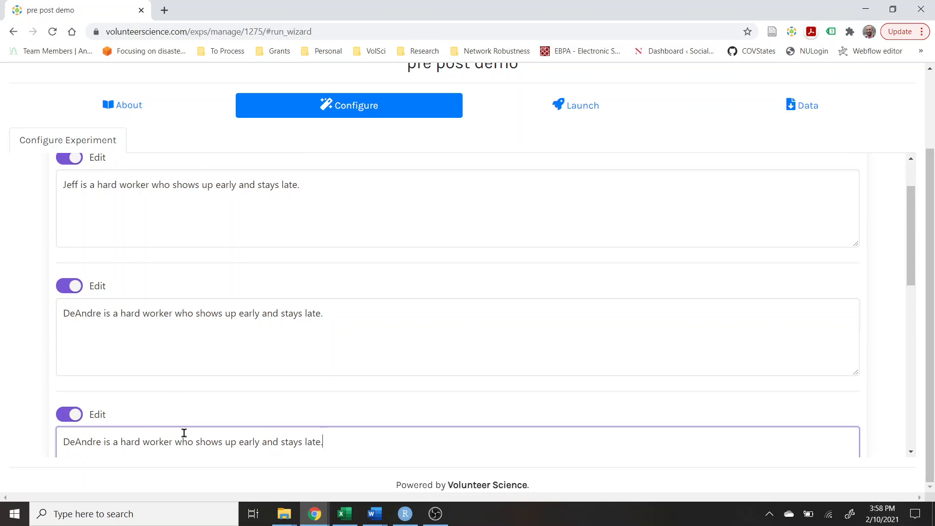
double_click(82, 435)
type("Sarah")
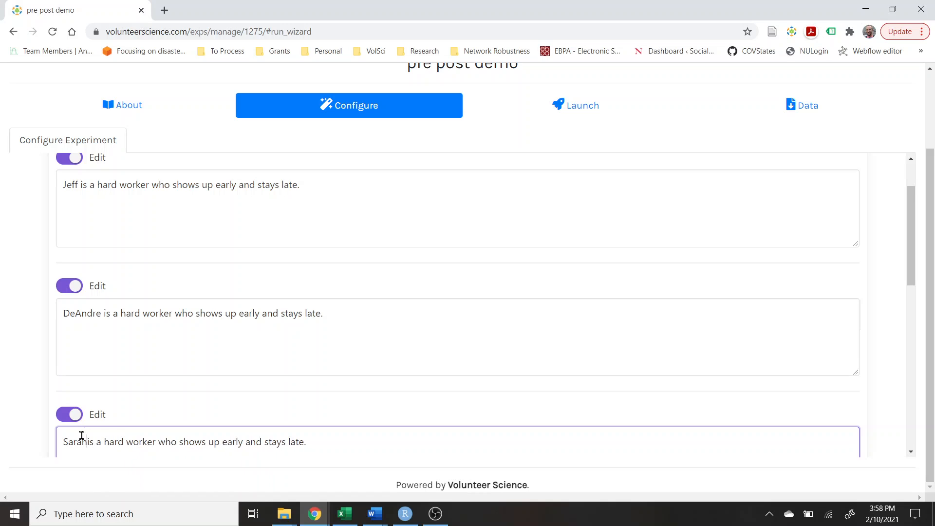
- Replace "Hello world!" in the fourth prompt with a copy of the third stimulus sentence, changing the name to another woman's first name
scroll(136, 382, "down", 4)
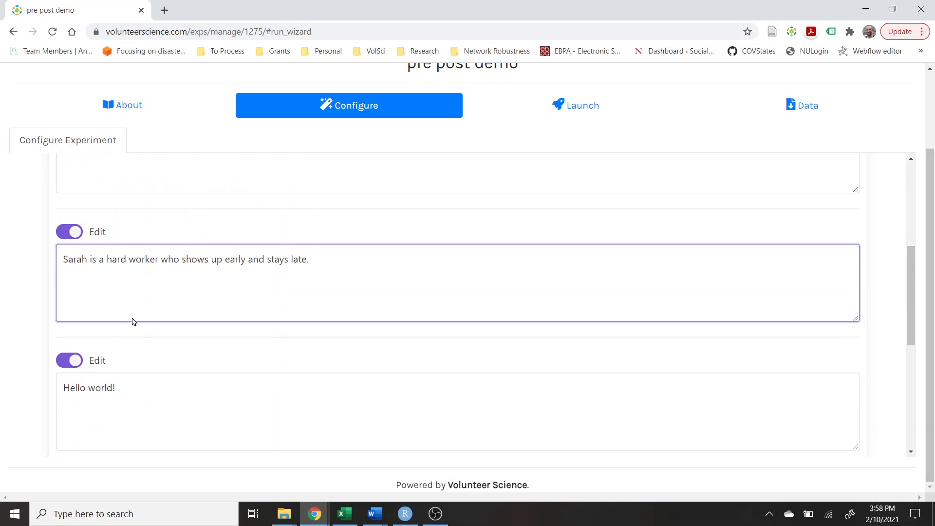
left_click_drag(325, 268, 29, 256)
key("ctrl+c")
left_click_drag(119, 388, 30, 386)
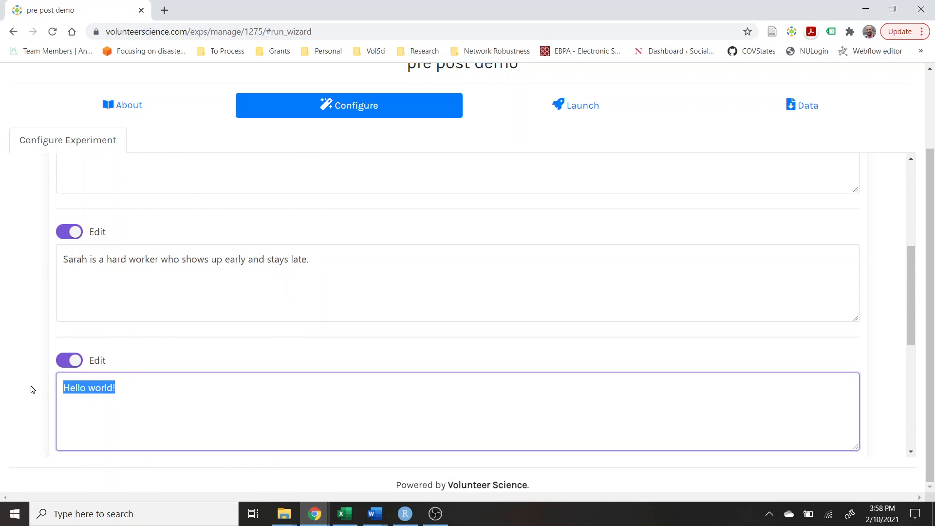
key("ctrl+v")
double_click(73, 386)
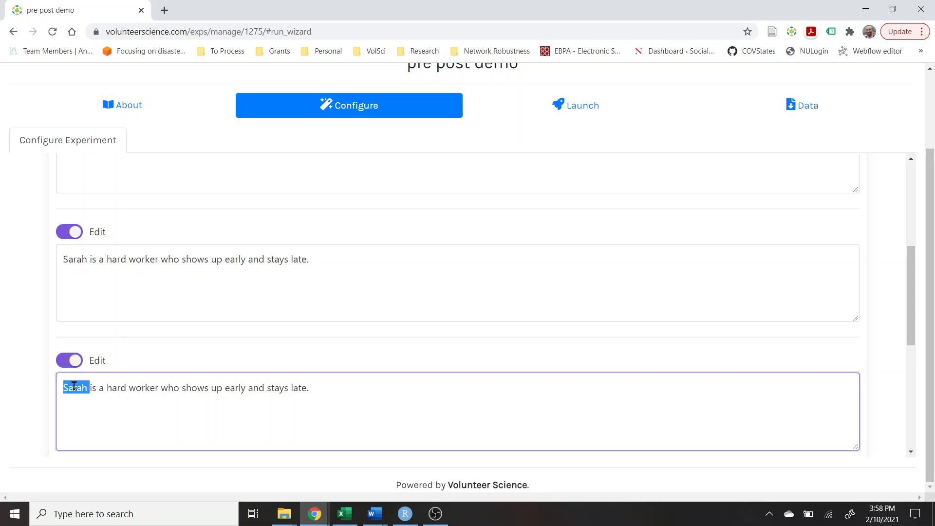
type("Simone")
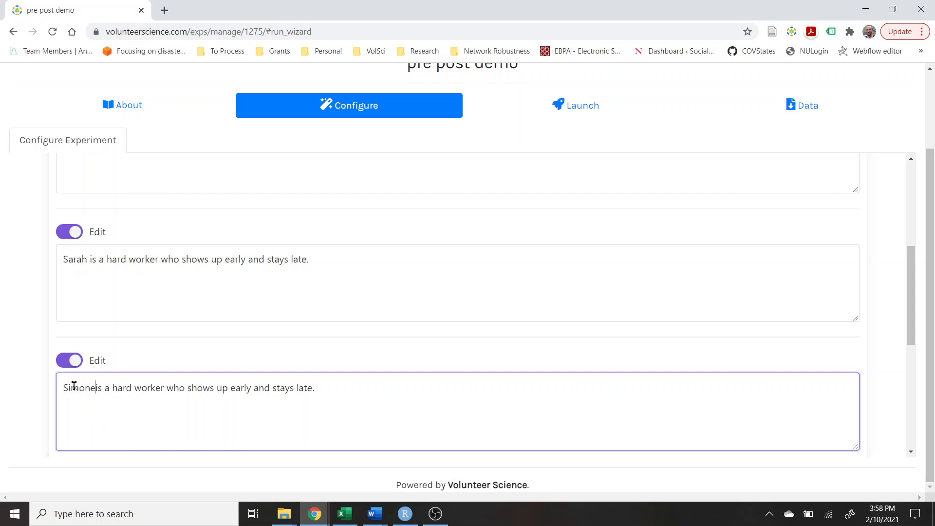
- Look over the end of page 2, and examine the post-stimulus matrix table question on page 3
scroll(76, 383, "down", 3)
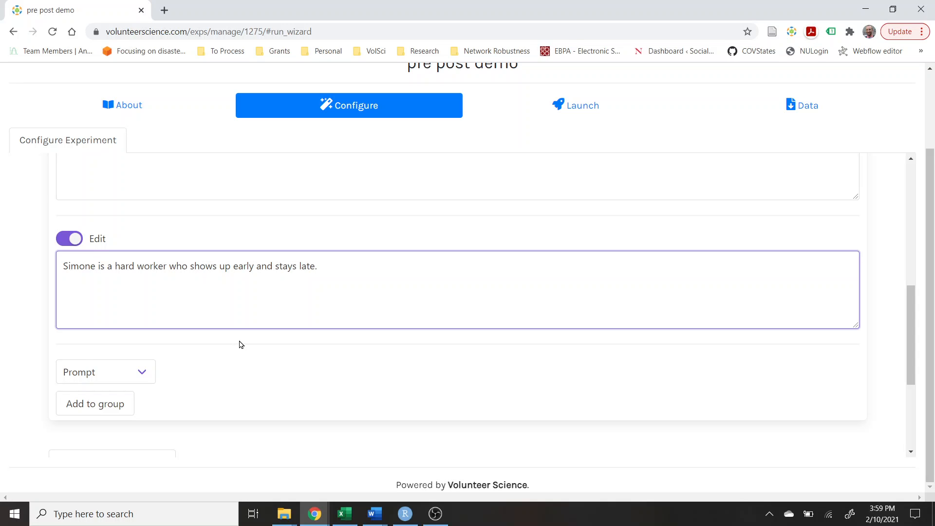
scroll(258, 350, "down", 4)
scroll(478, 344, "up", 5)
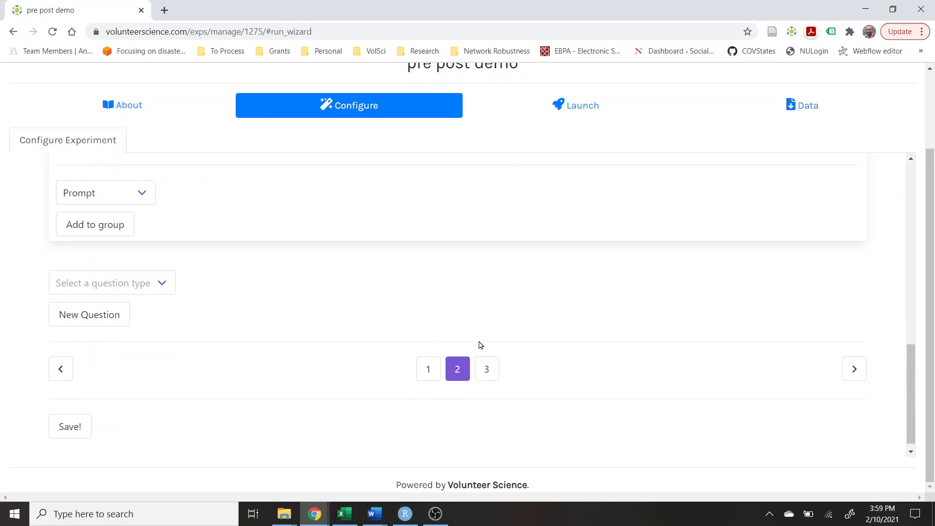
scroll(478, 341, "down", 5)
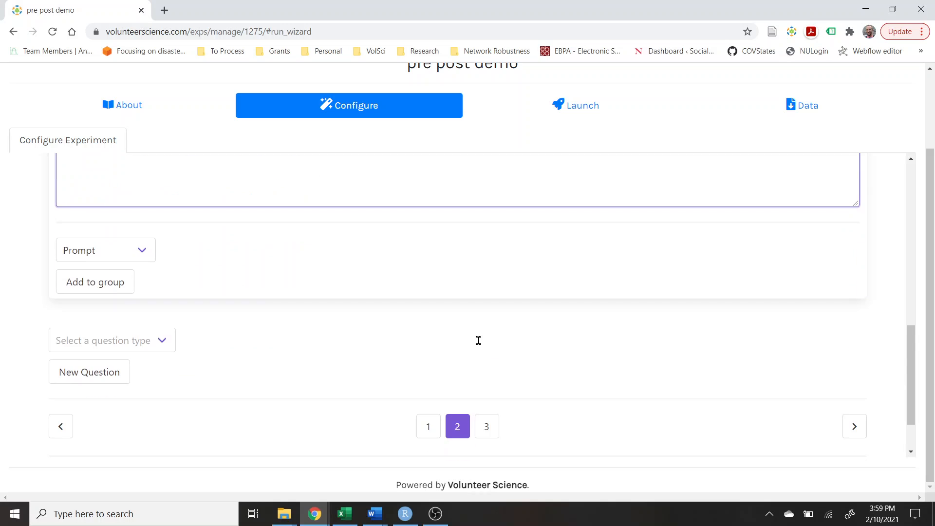
left_click(493, 425)
scroll(498, 416, "up", 1)
scroll(498, 416, "up", 4)
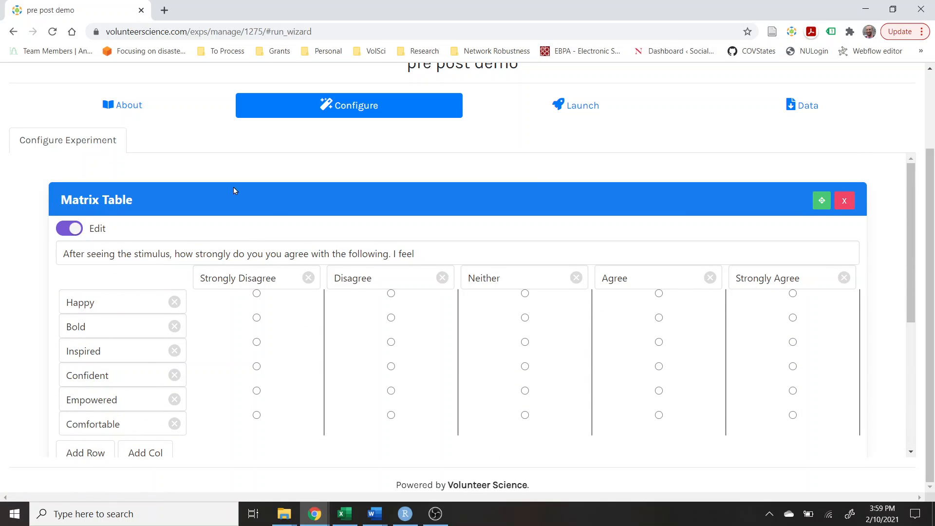
scroll(361, 274, "down", 3)
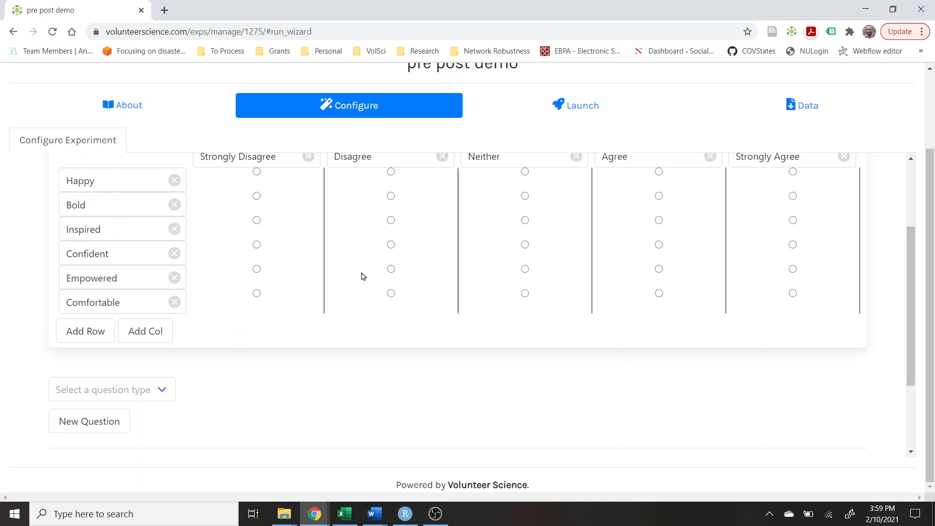
scroll(362, 276, "up", 3)
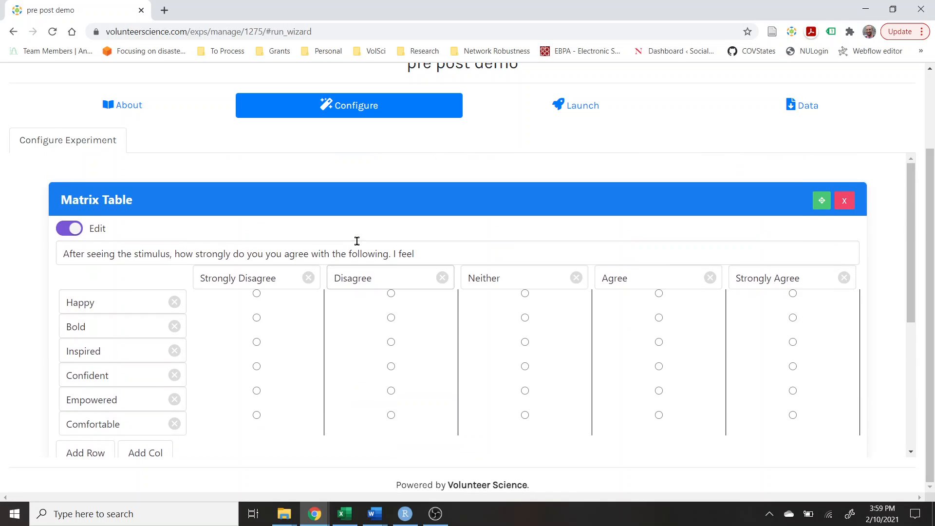
scroll(357, 242, "down", 1)
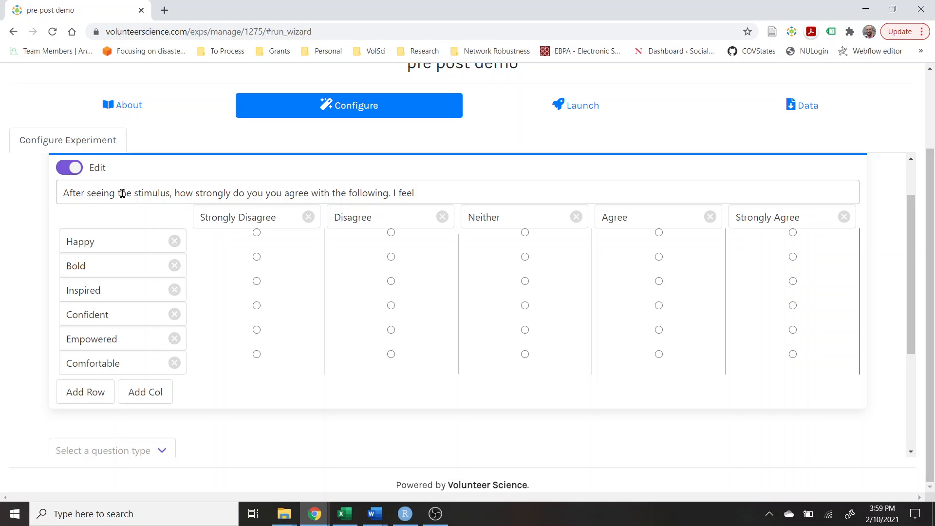
left_click_drag(136, 193, 449, 185)
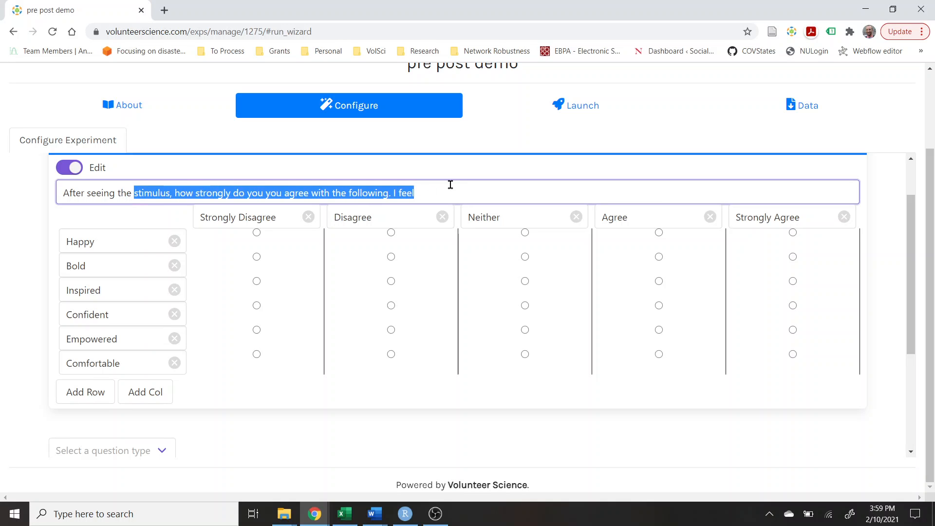
type("job candidat")
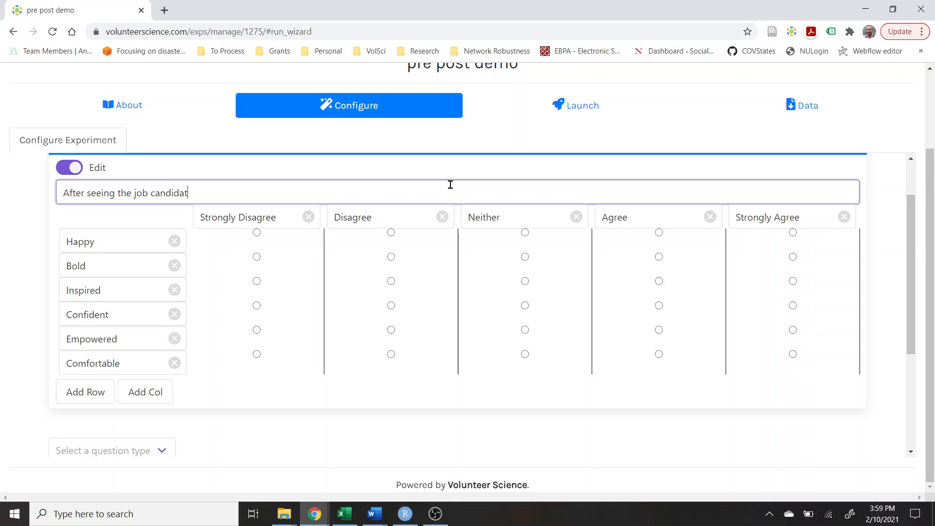
type("e, how")
- Replace the page 3 matrix table's question text with "How would you describe job candidate"
key("ctrl+a")
type("How do")
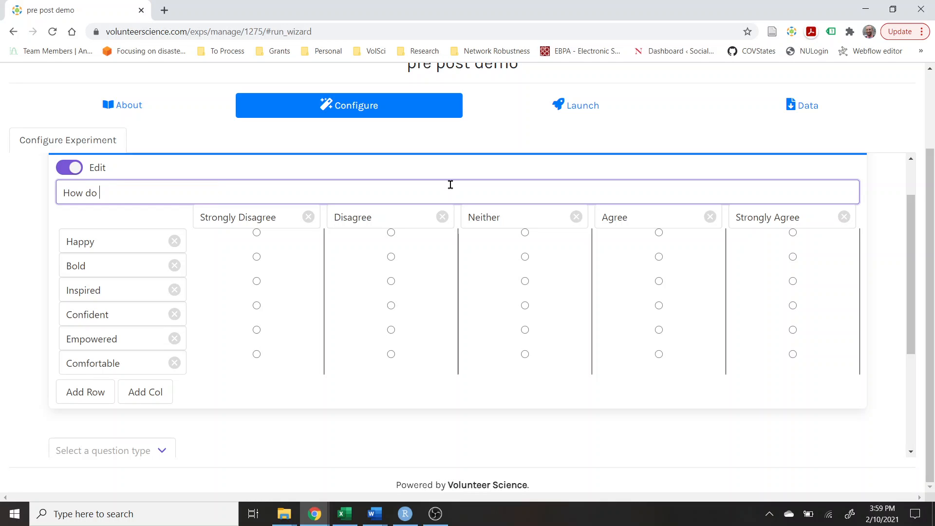
type("d youfeel about the job")
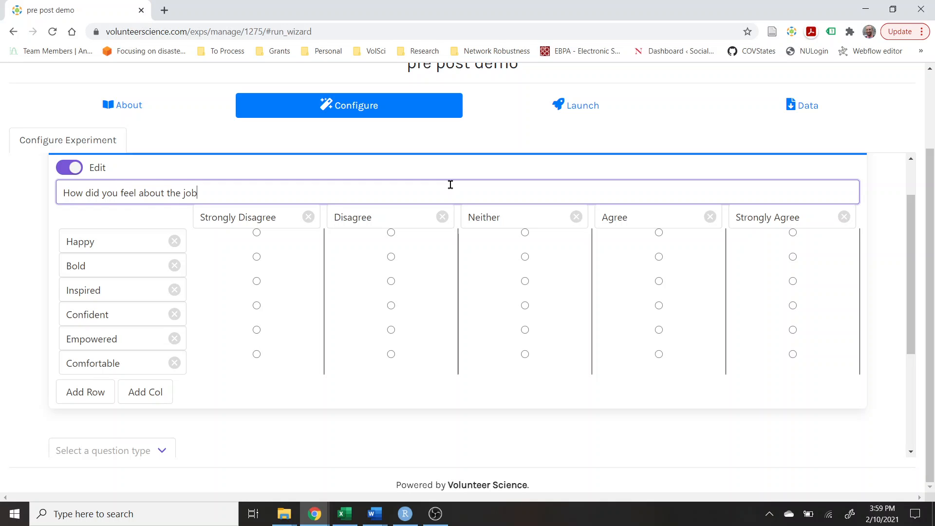
type(" candidate")
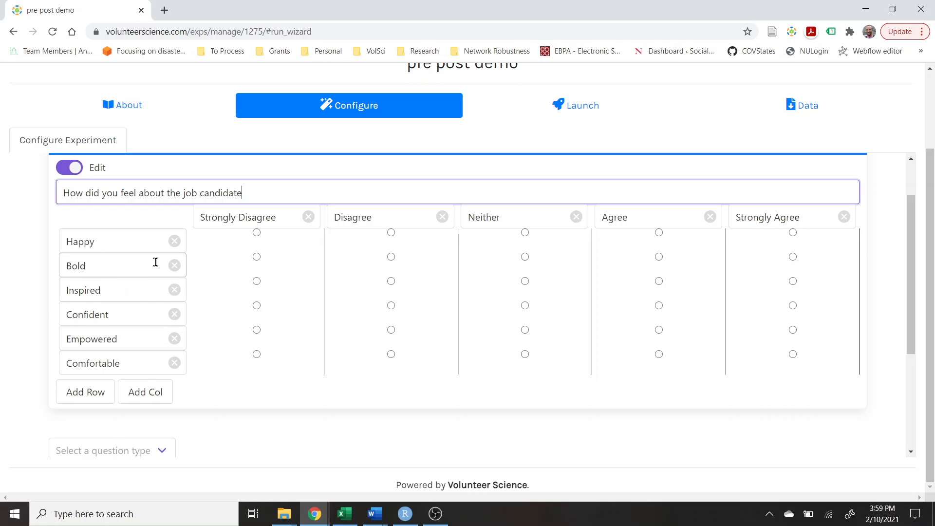
left_click_drag(85, 192, 372, 211)
type("wou")
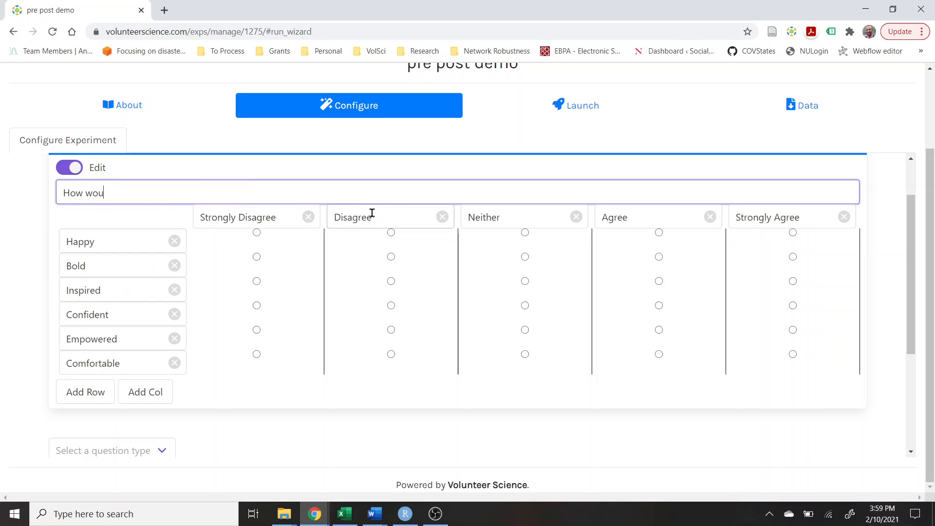
type("ld you describ")
type("e job candidate")
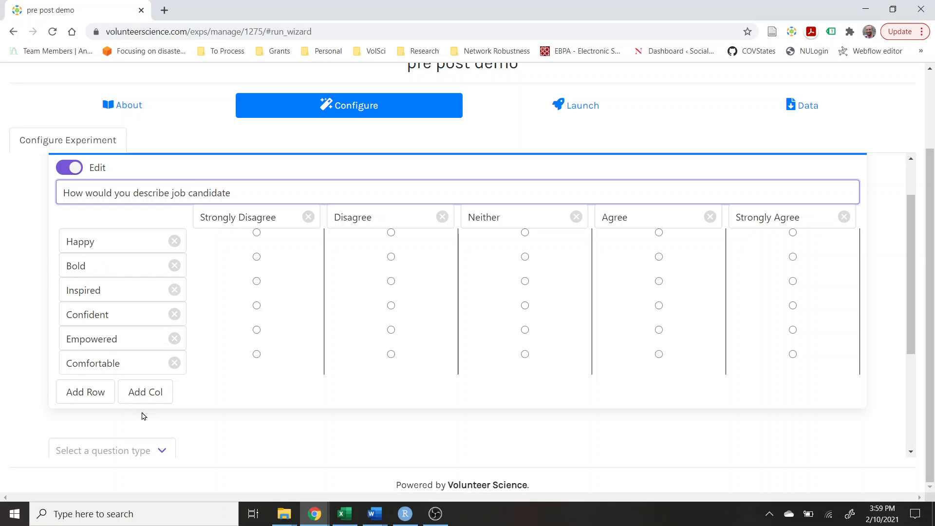
- Add a row labelled "Competent" to the matrix table, keeping only its five original answer columns
left_click(150, 391)
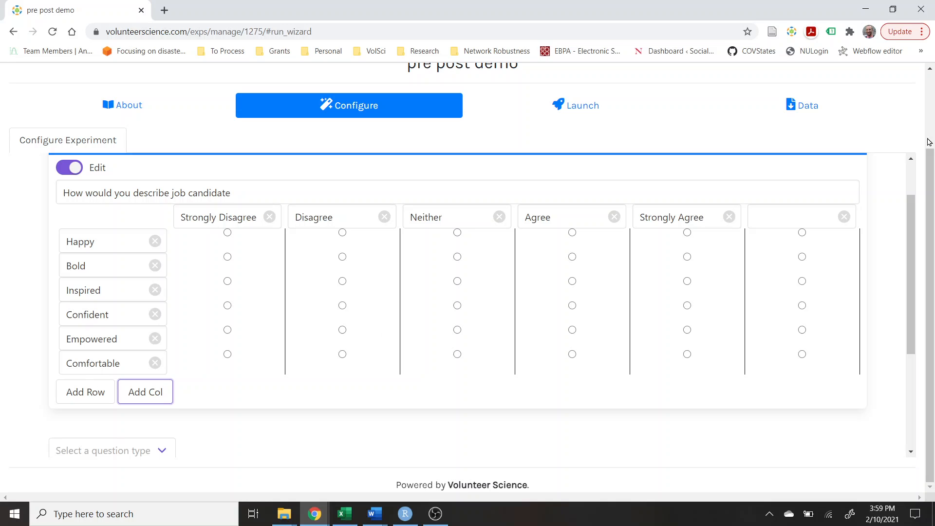
left_click(844, 217)
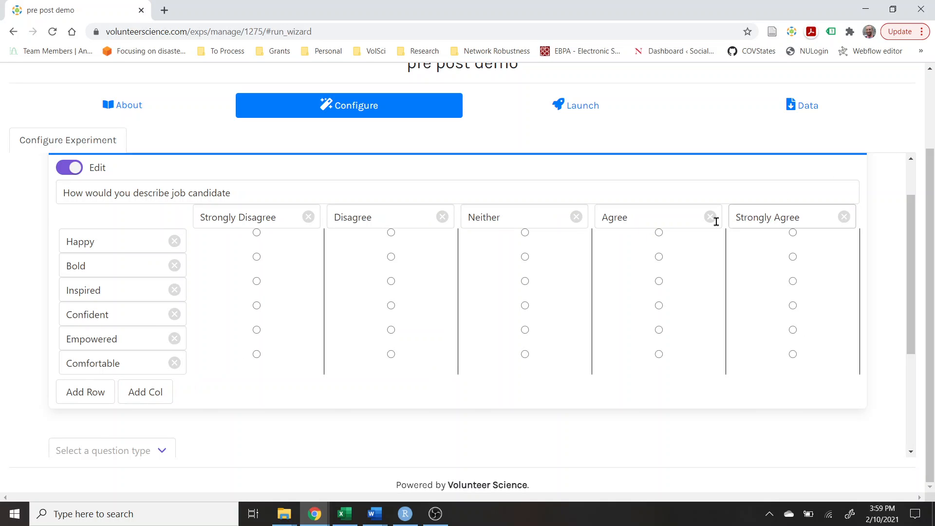
left_click(91, 392)
left_click(72, 388)
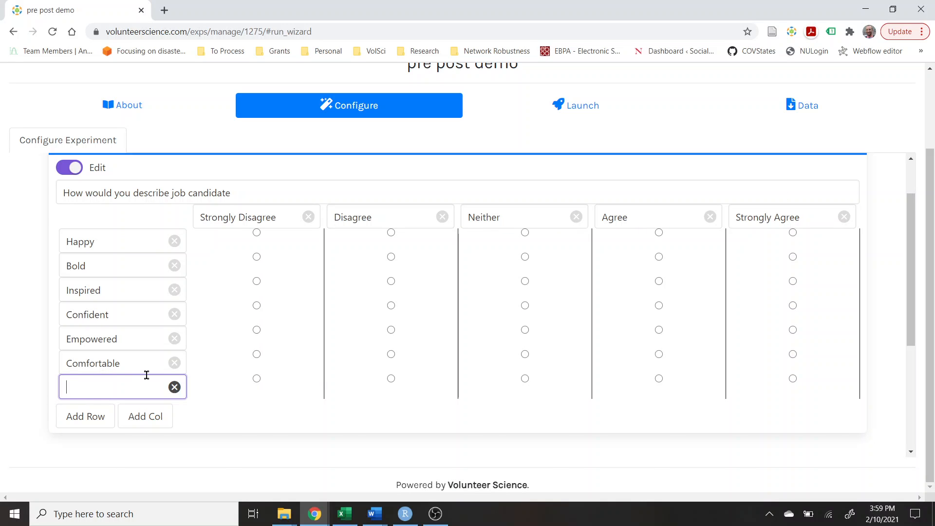
type("Competent")
- Add a Multiple Choice question below the matrix table on page 3
scroll(115, 424, "down", 1)
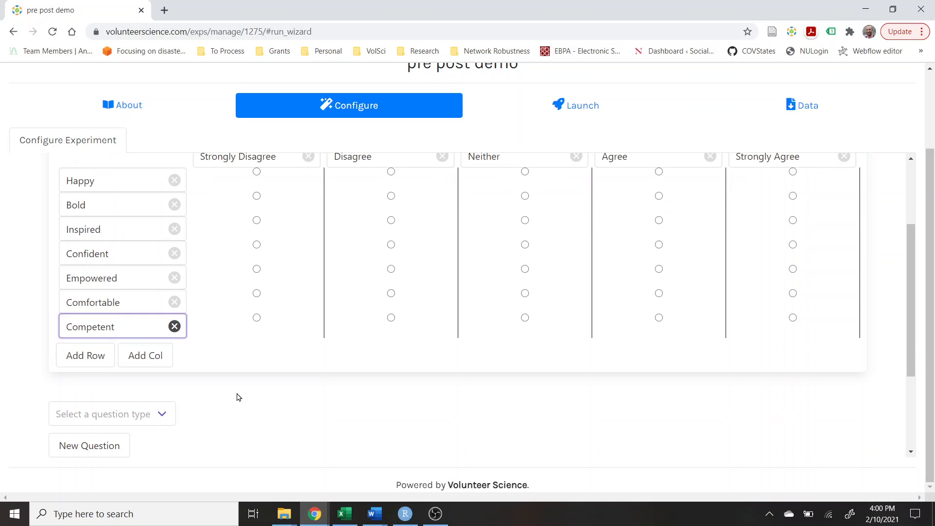
left_click(135, 414)
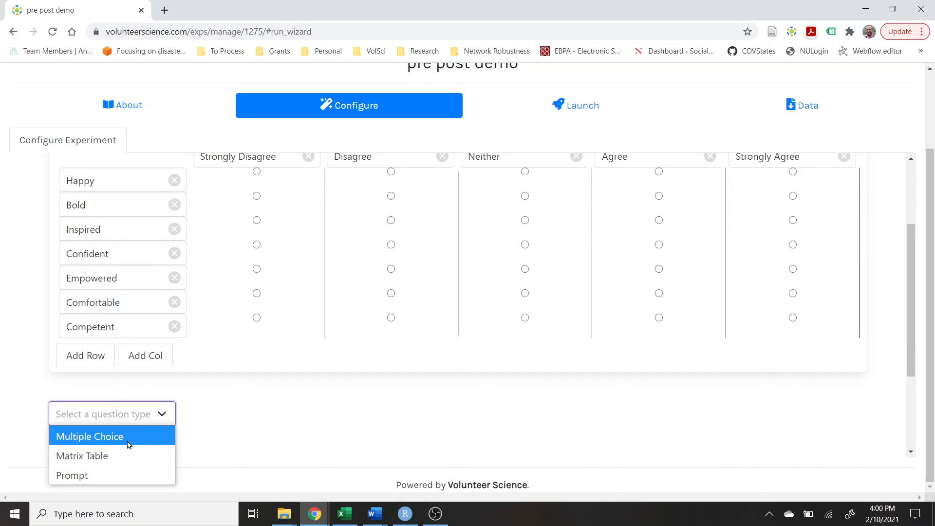
left_click(129, 441)
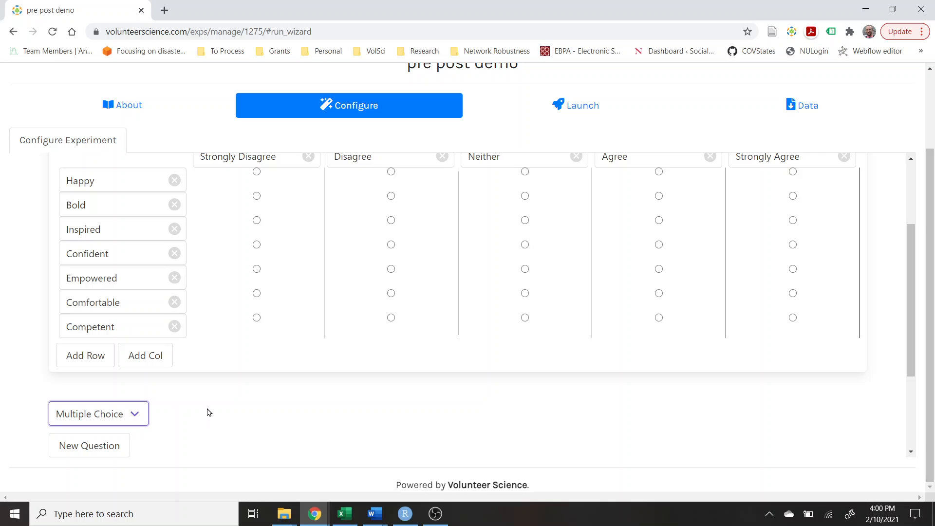
left_click(111, 449)
- Set the new question's text to "How likely are you hire this person" and its first choice to "very likely"
scroll(146, 409, "down", 4)
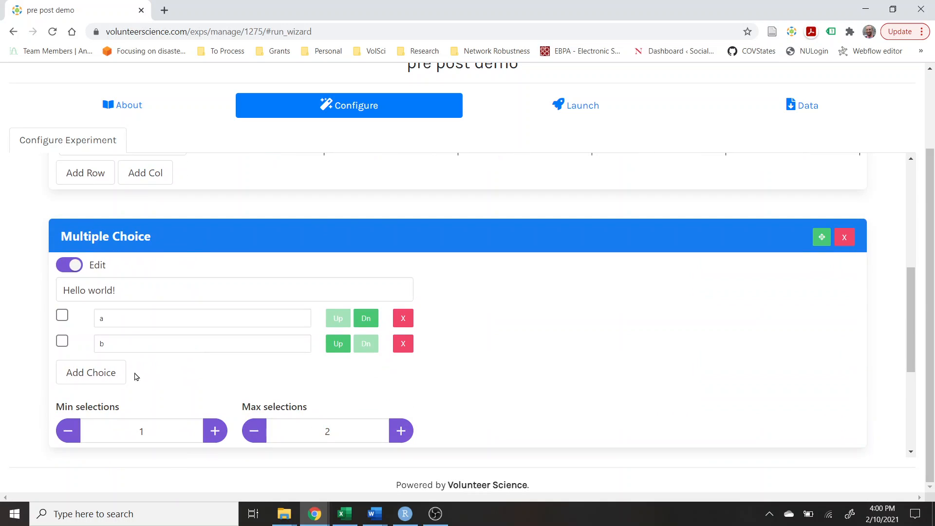
left_click_drag(136, 297, 62, 279)
type("How ")
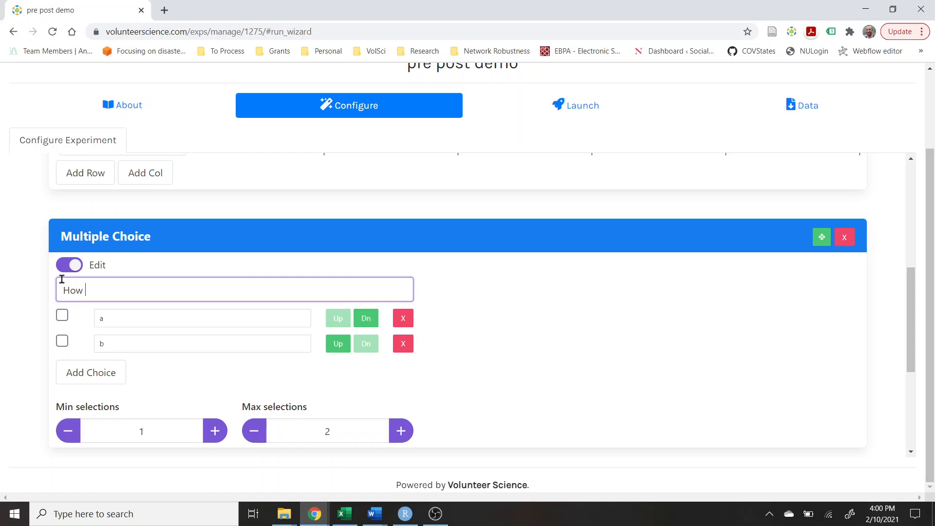
type("likely are yo uto ")
type("hire this person")
key("Tab")
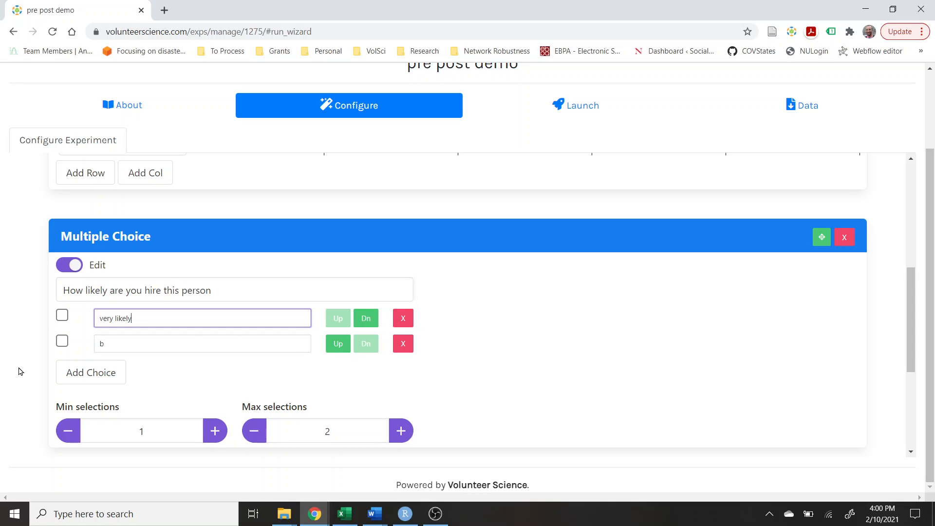
- Add four more blank choices to the multiple choice question about hiring
left_click(74, 373)
left_click(95, 396)
left_click(100, 420)
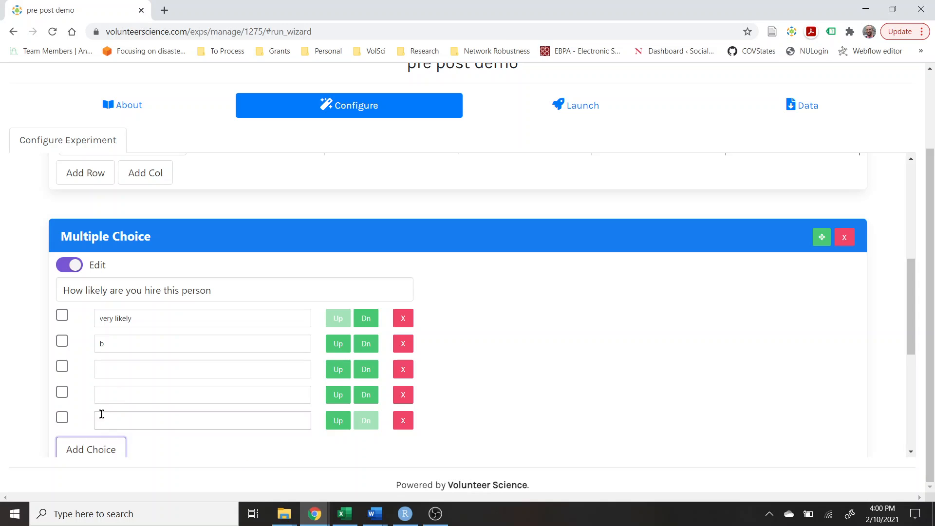
scroll(102, 414, "down", 1)
left_click(96, 387)
- Fill the second to fourth choices with "likely", "somewhat likely" and "not likely"
left_click_drag(108, 284, 69, 281)
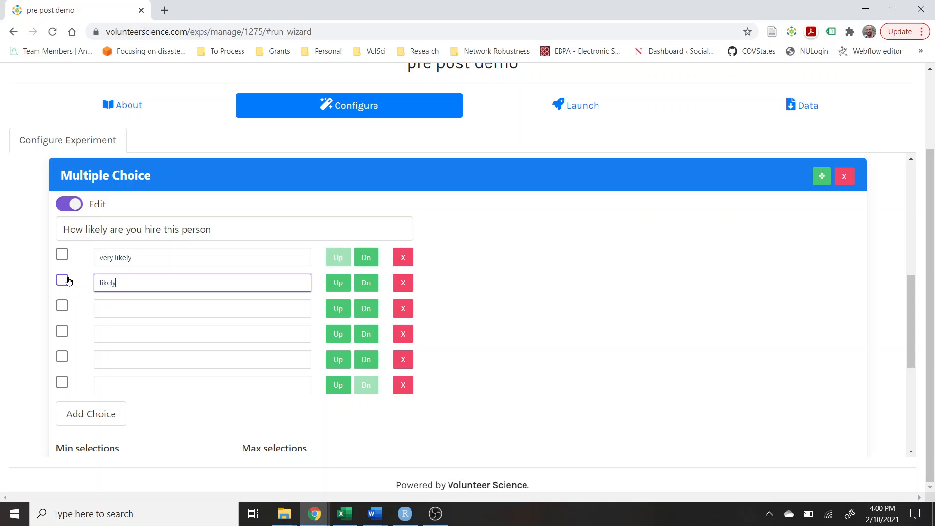
key("Tab")
left_click(112, 315)
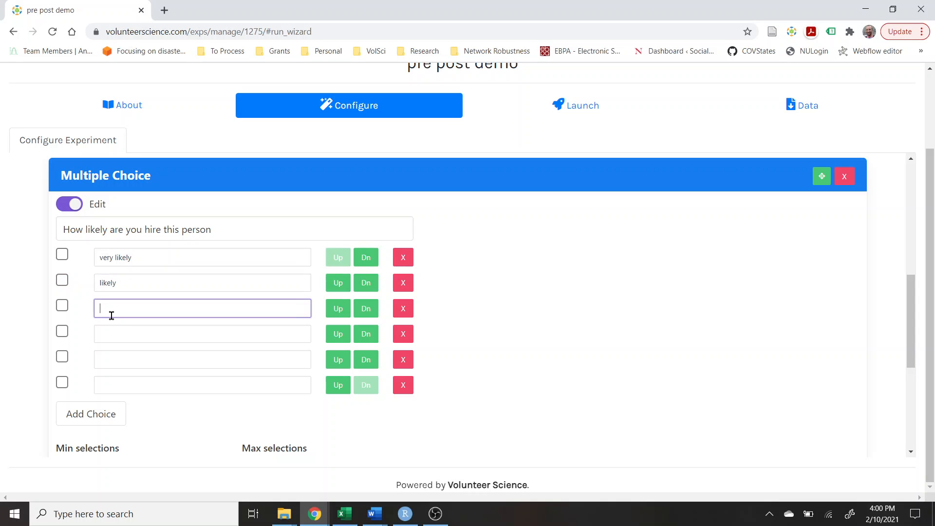
type("somewhat likely")
left_click(161, 330)
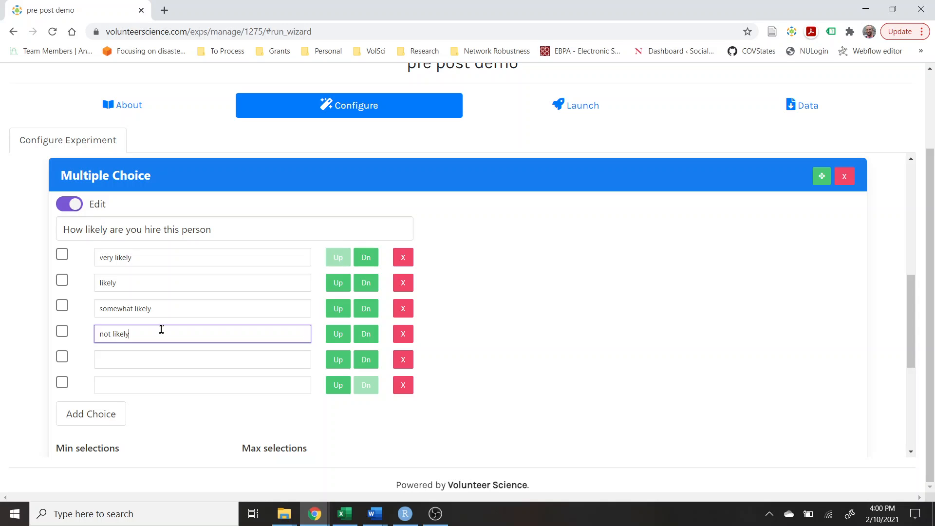
- Delete the two unused empty choices and limit the question to a maximum of 1 selection
left_click(403, 385)
left_click(403, 360)
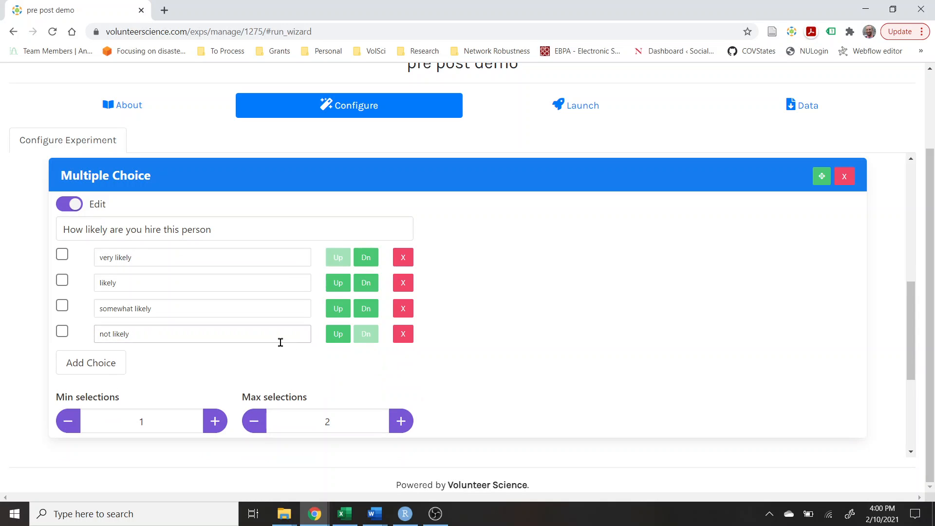
left_click(255, 421)
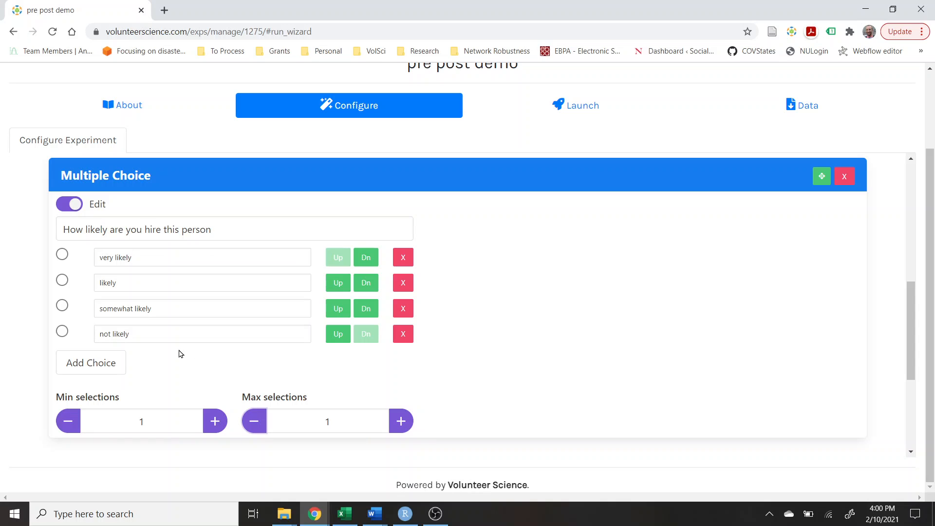
- Save the study configuration from the end of page 3
scroll(560, 352, "down", 3)
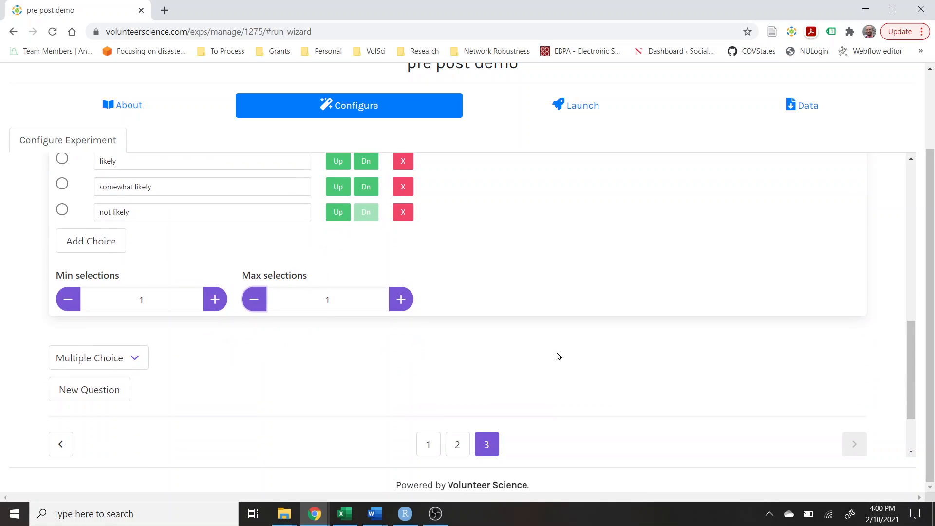
scroll(559, 357, "down", 2)
scroll(609, 315, "up", 2)
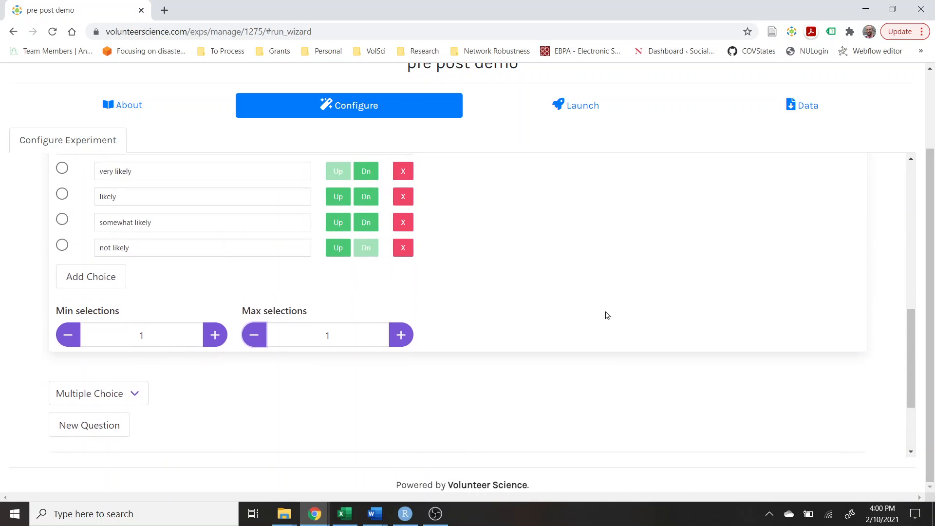
scroll(608, 316, "down", 2)
left_click(70, 416)
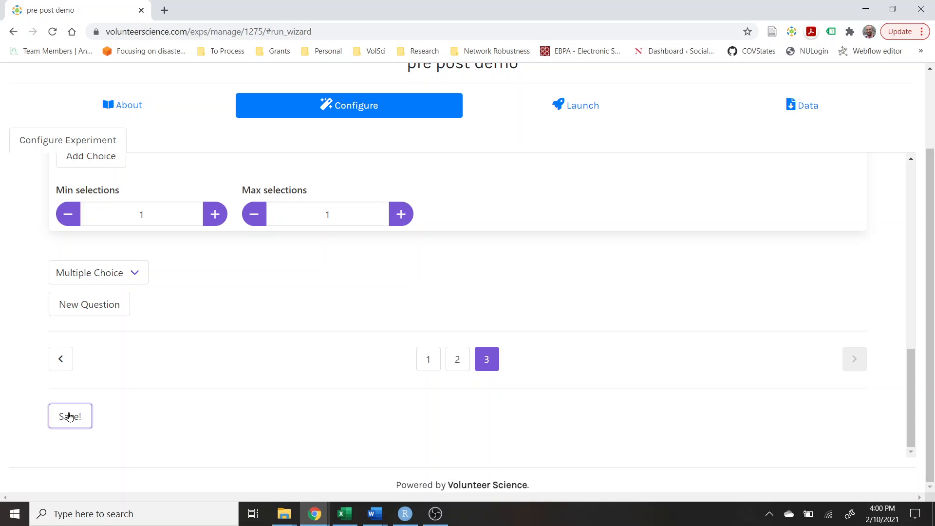
- Check the page 3 questions once more and launch a preview of the study
scroll(621, 308, "up", 5)
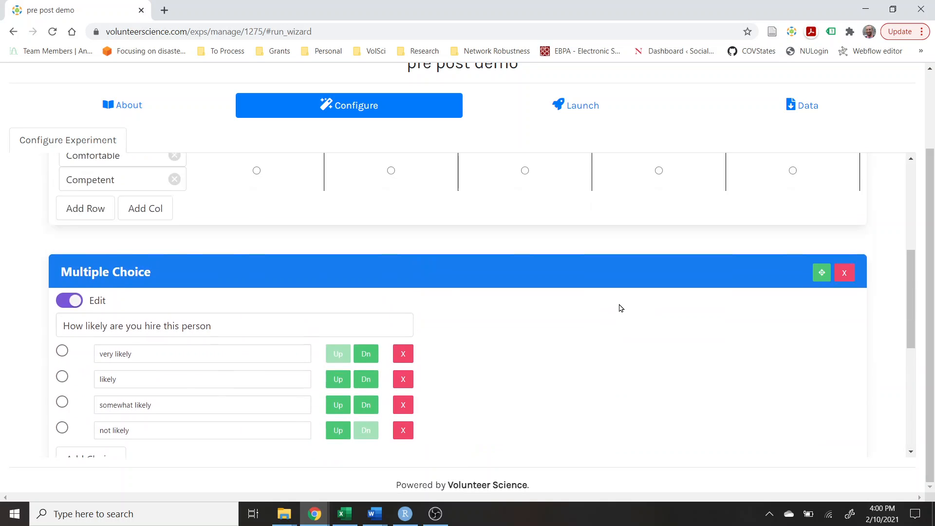
scroll(620, 308, "up", 5)
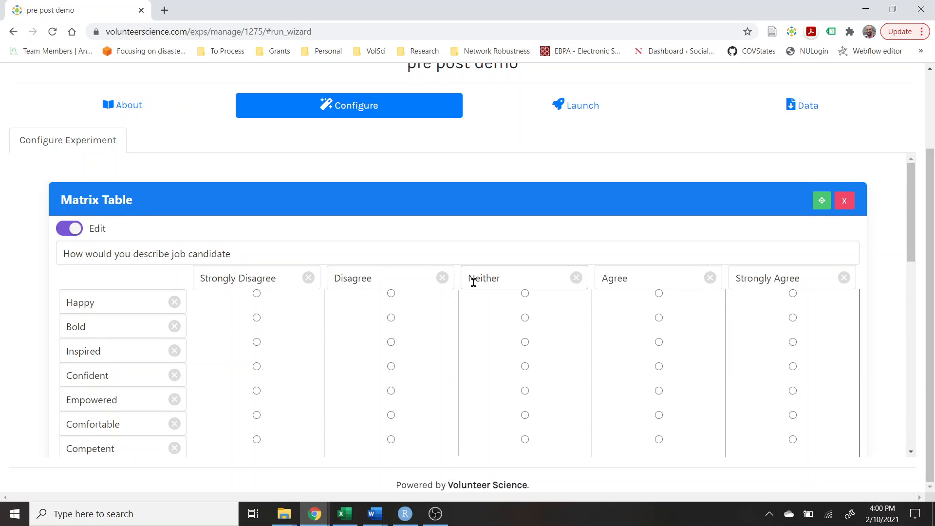
left_click(584, 105)
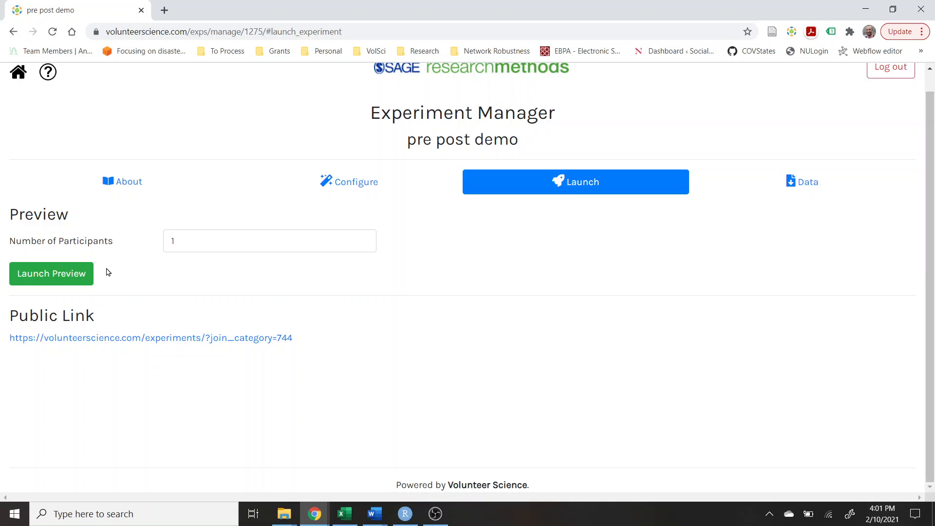
left_click(75, 274)
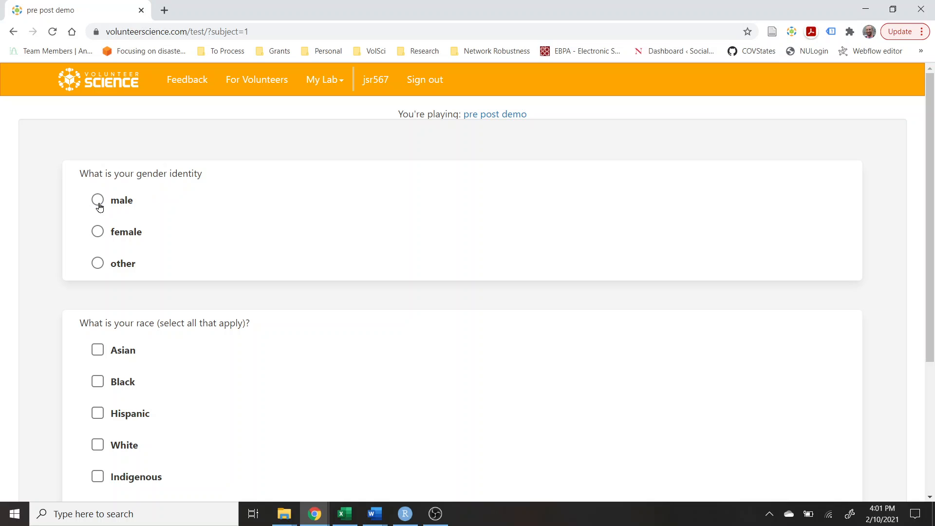
- In the preview, answer the gender identity question with "male" and the race question with "White"
left_click(98, 203)
scroll(302, 222, "down", 3)
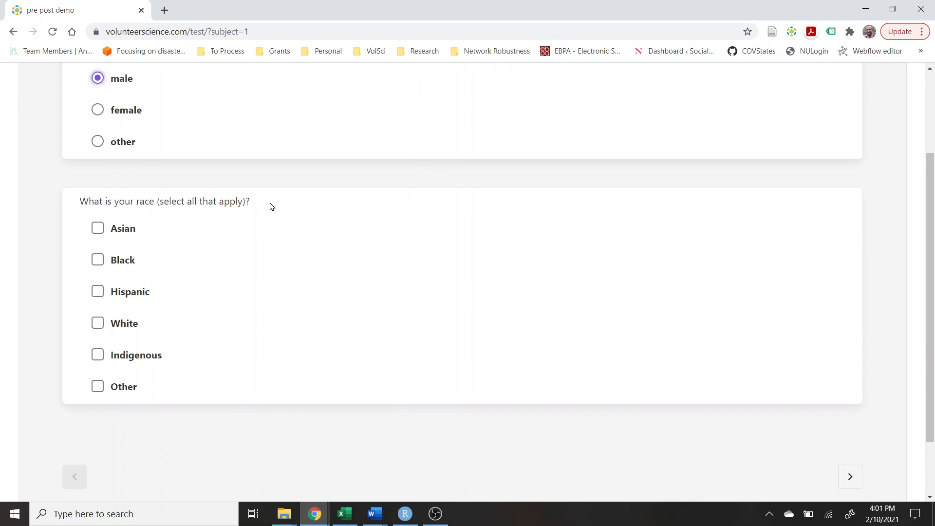
left_click(99, 324)
scroll(283, 229, "down", 2)
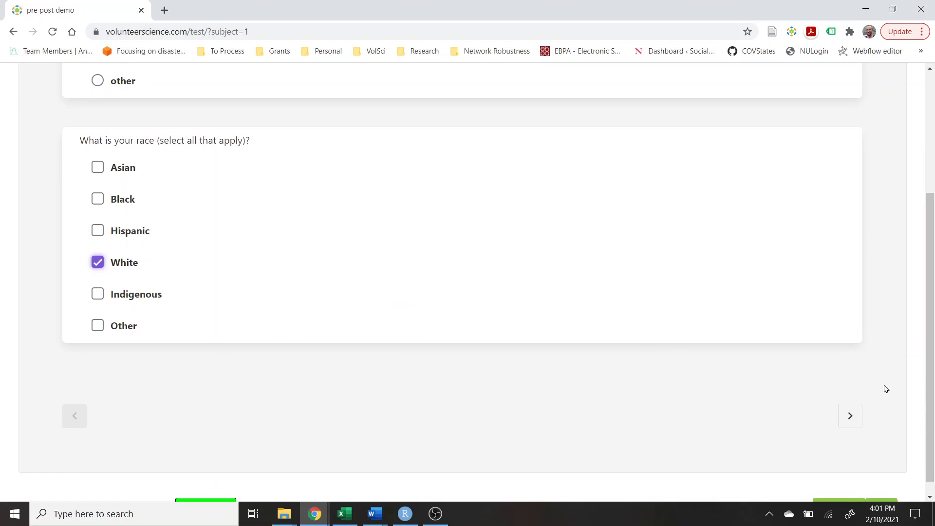
- Advance to the preview's stimulus page, highlight part of its sentence, and continue to the post-stimulus questions
left_click(858, 417)
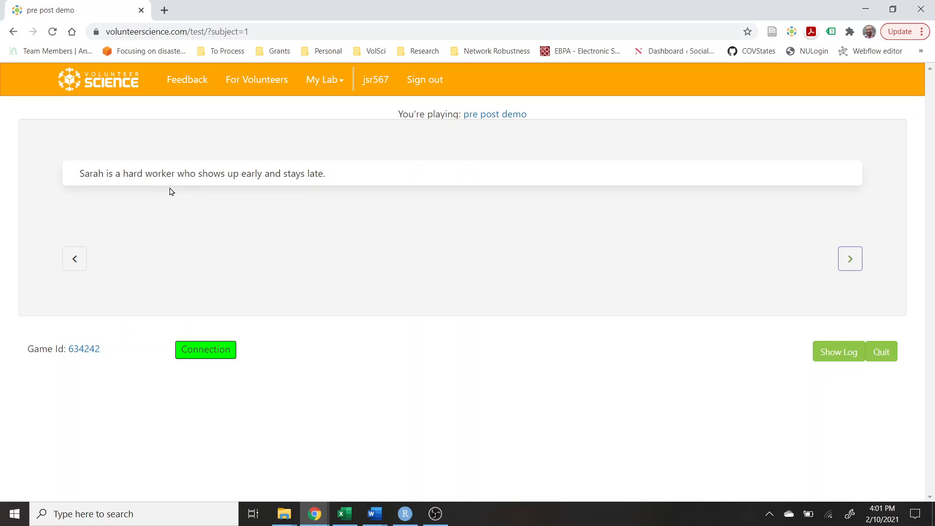
left_click_drag(158, 173, 327, 176)
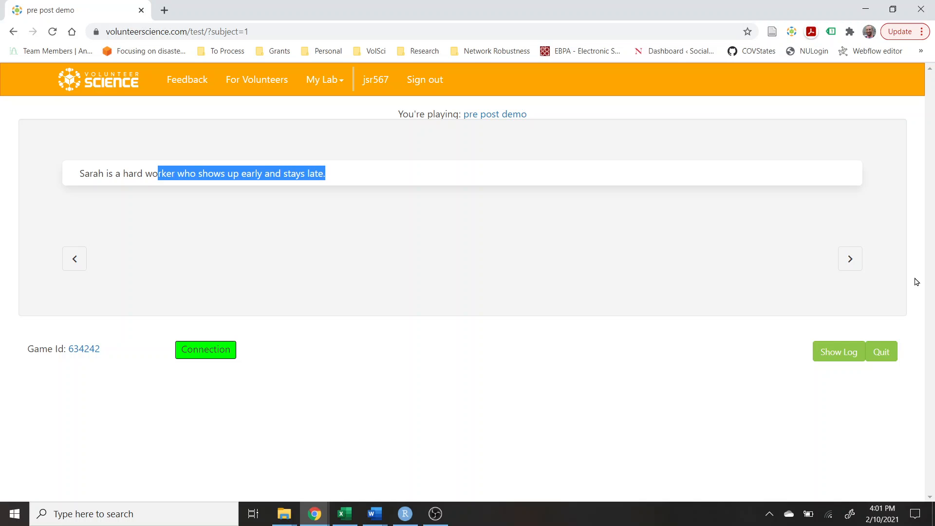
left_click(850, 261)
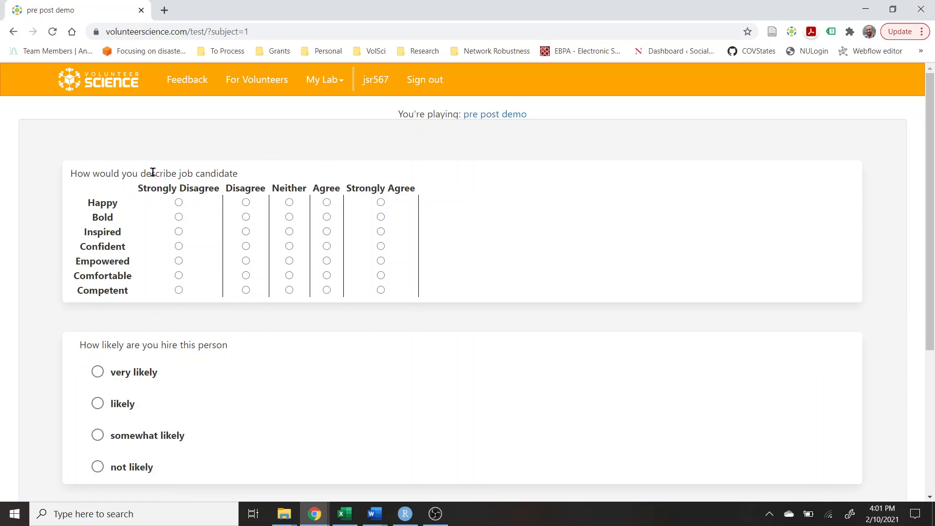
- Rate the job candidate Strongly Agree for Happy, Inspired and Competent, Agree for Bold and Comfortable, and Neither for Confident and Empowered
left_click(381, 203)
left_click(326, 217)
left_click(291, 246)
left_click(291, 261)
left_click(327, 276)
left_click(382, 291)
left_click(381, 231)
scroll(322, 275, "down", 1)
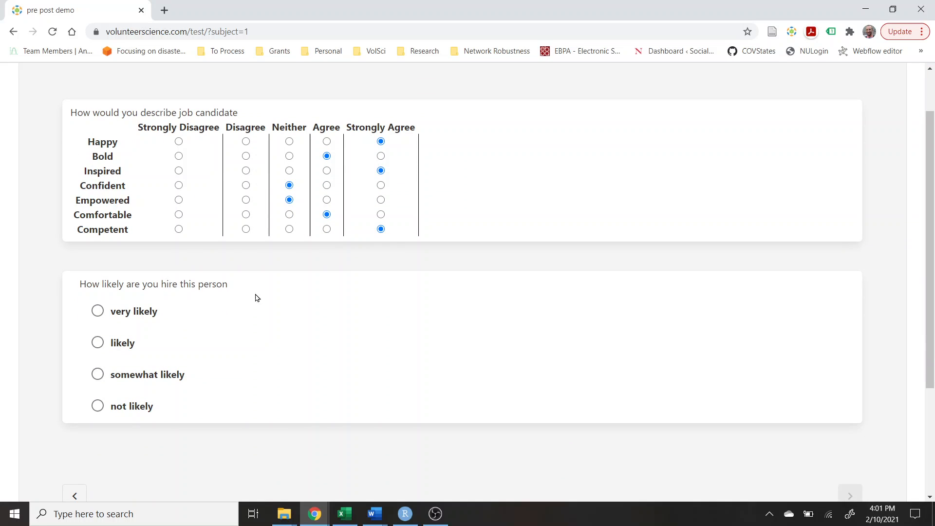
- Answer the hiring likelihood question with "very likely" and complete the survey
left_click(98, 311)
scroll(551, 273, "down", 3)
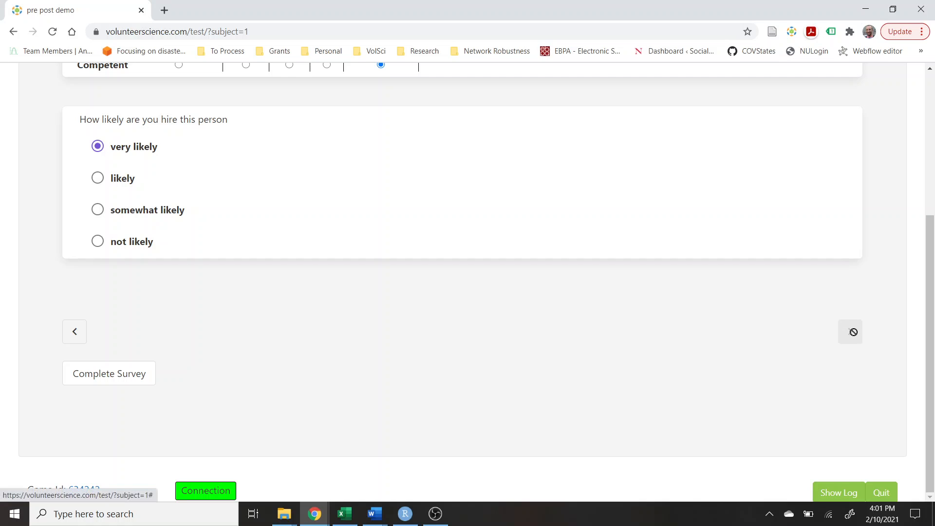
left_click(105, 380)
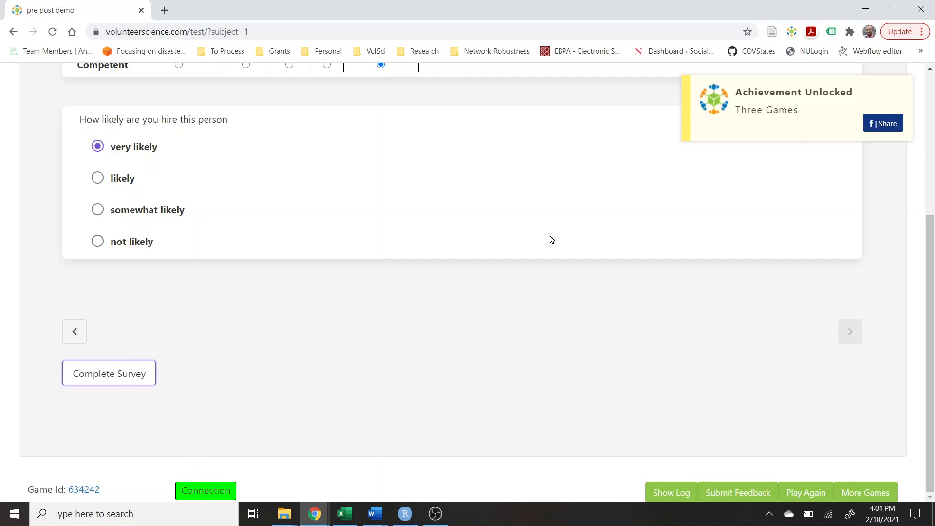
- Leave the finished preview, open the study through its public link, and answer the gender identity question with "male"
left_click(867, 494)
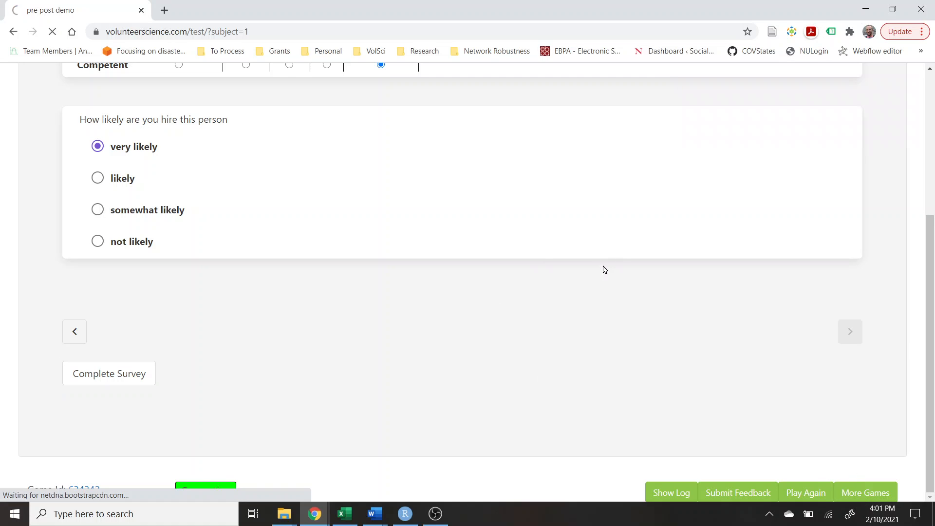
scroll(487, 202, "up", 1)
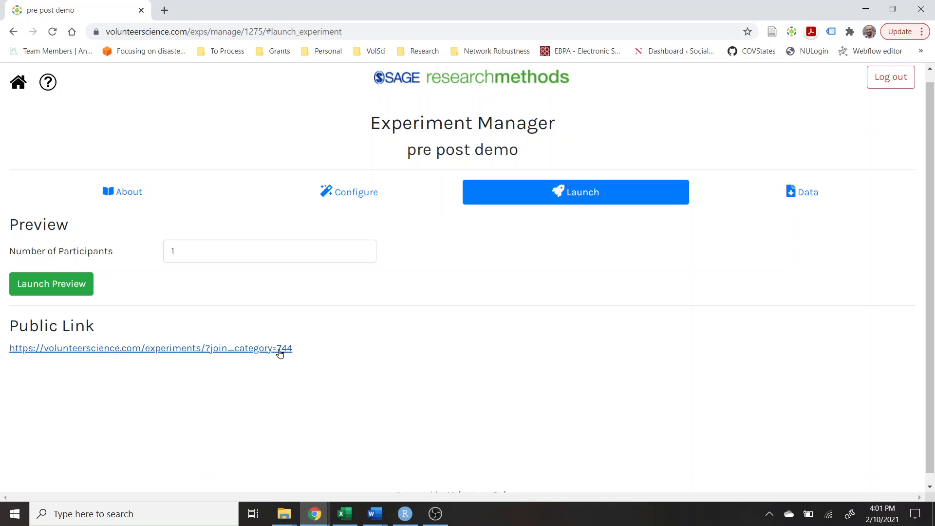
left_click(260, 350)
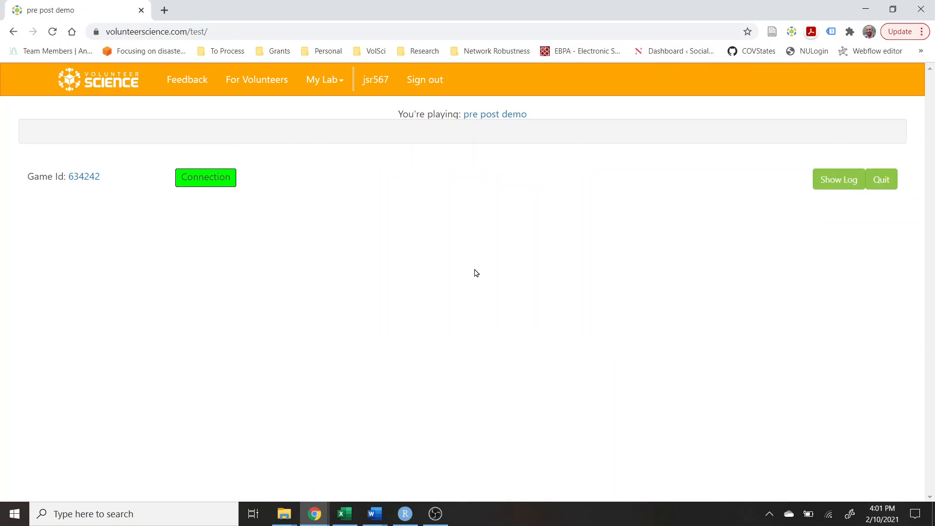
left_click(109, 207)
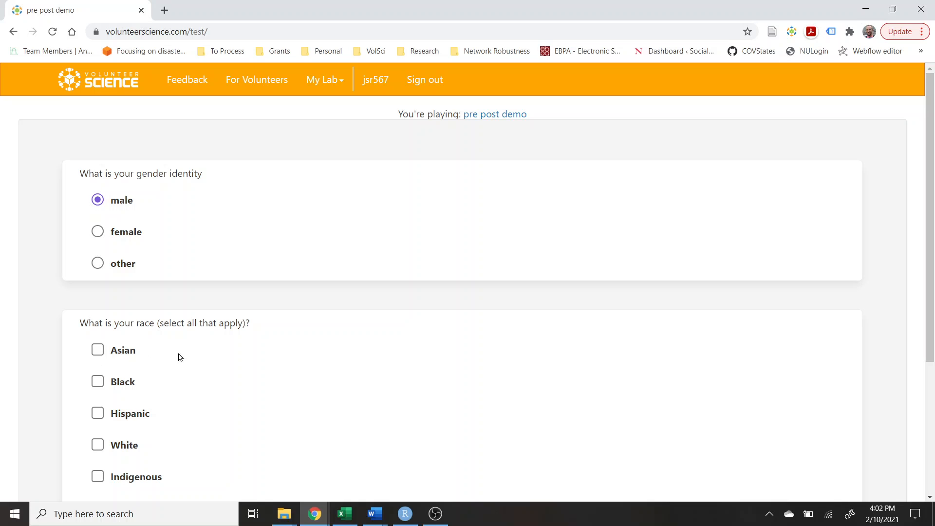
- Quit the participant session and go back to the study's launch page in the Experiment Manager
scroll(180, 357, "down", 4)
left_click(883, 495)
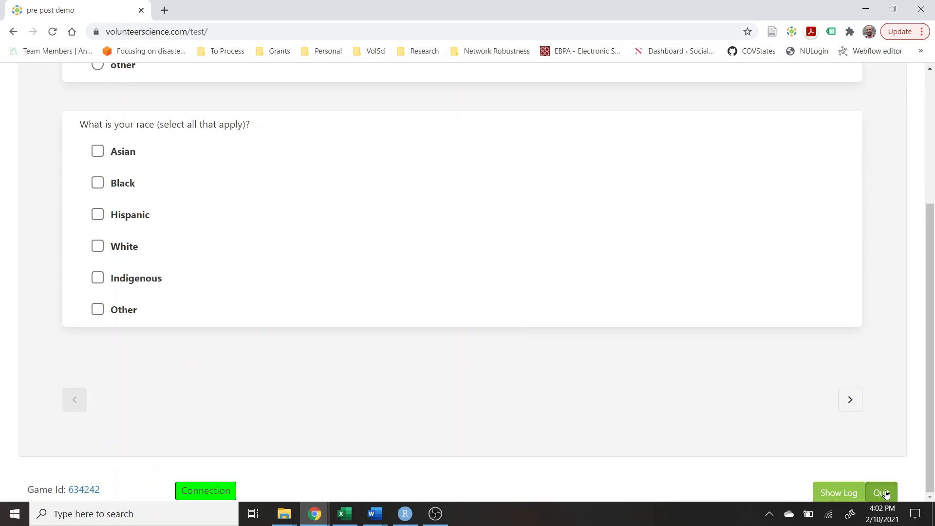
left_click(524, 259)
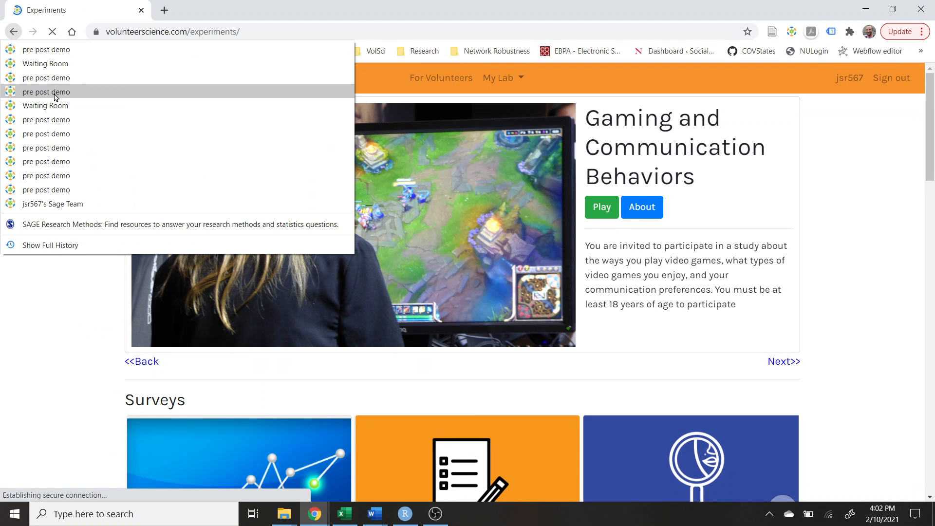
left_click(55, 92)
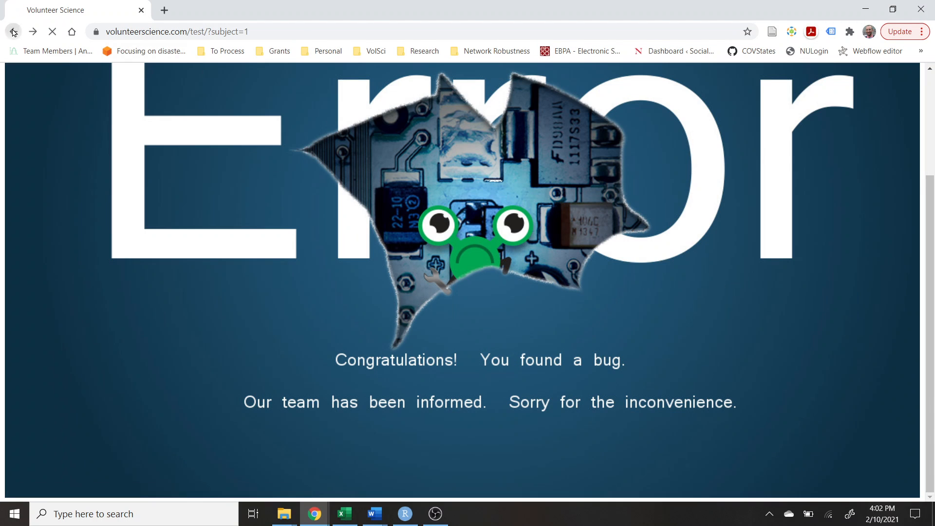
left_click(13, 32)
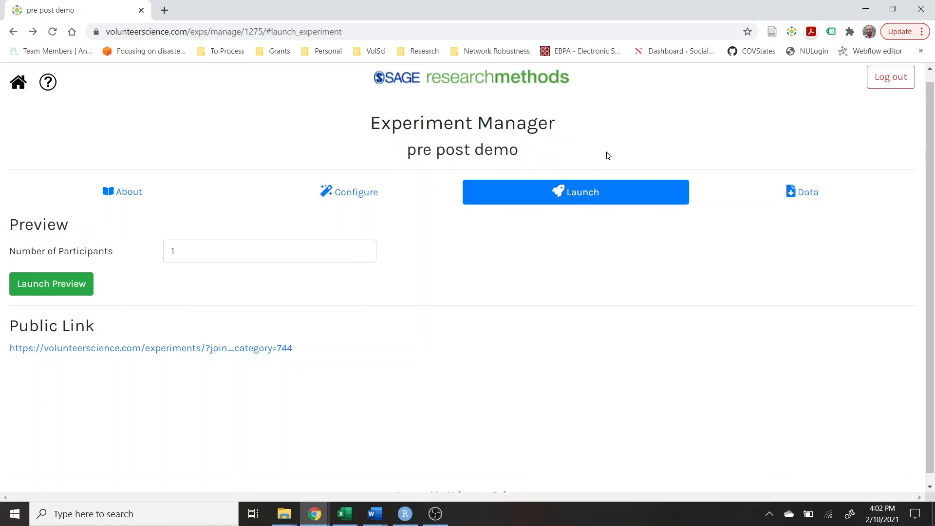
- Open the study's data export page and try to export CSV data without a date range
left_click(825, 193)
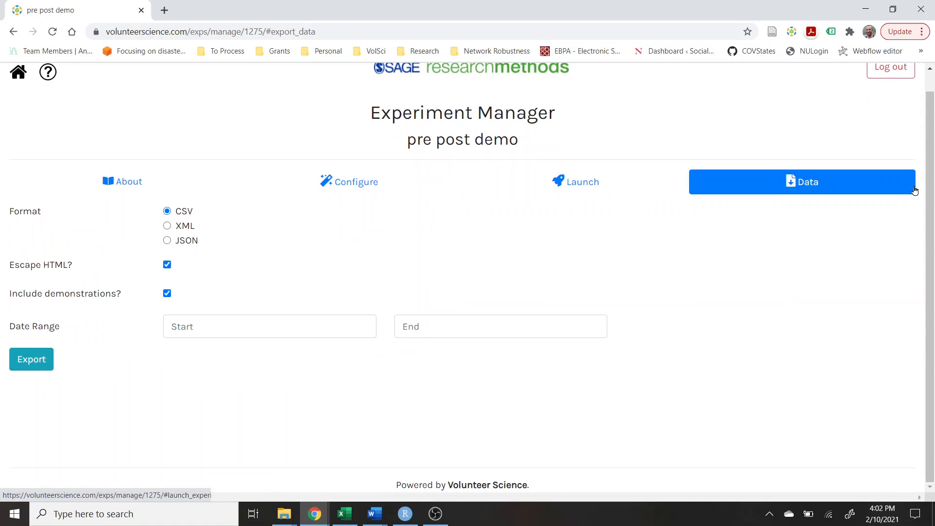
left_click(27, 361)
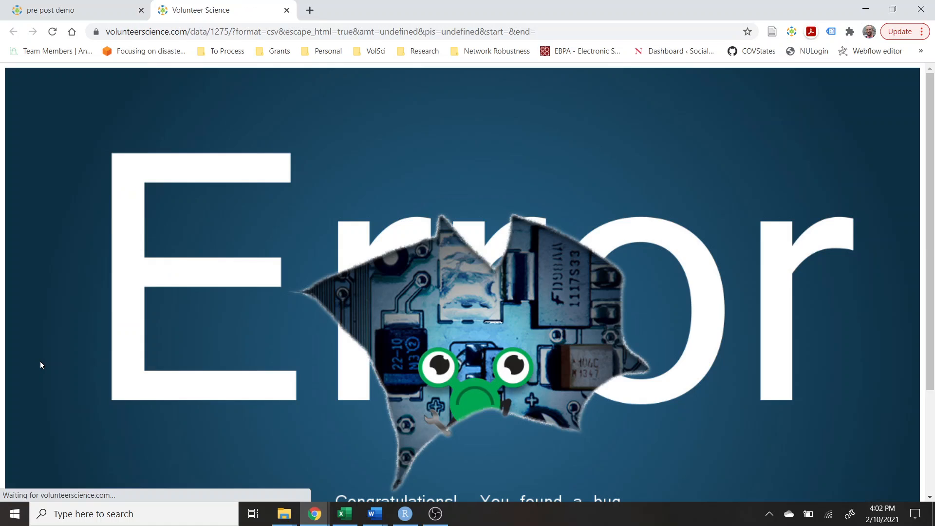
left_click(287, 10)
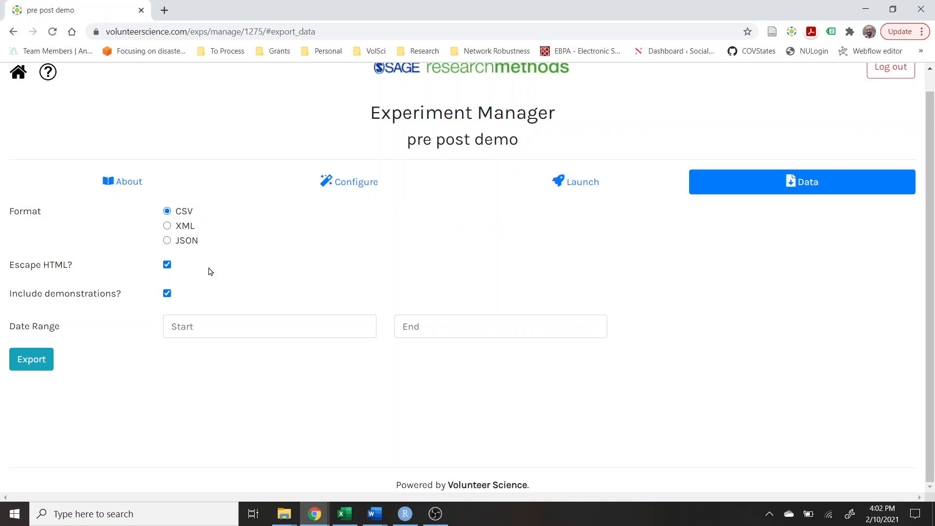
- Set the export date range from 02/01/2021 to 02/10/2021, export the data as CSV, and close the exported output
left_click(218, 331)
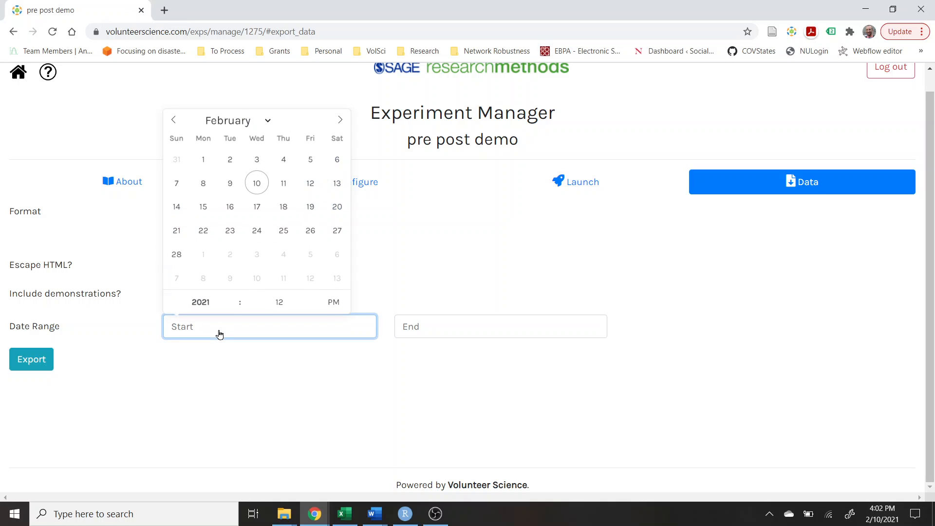
left_click(204, 159)
left_click(442, 328)
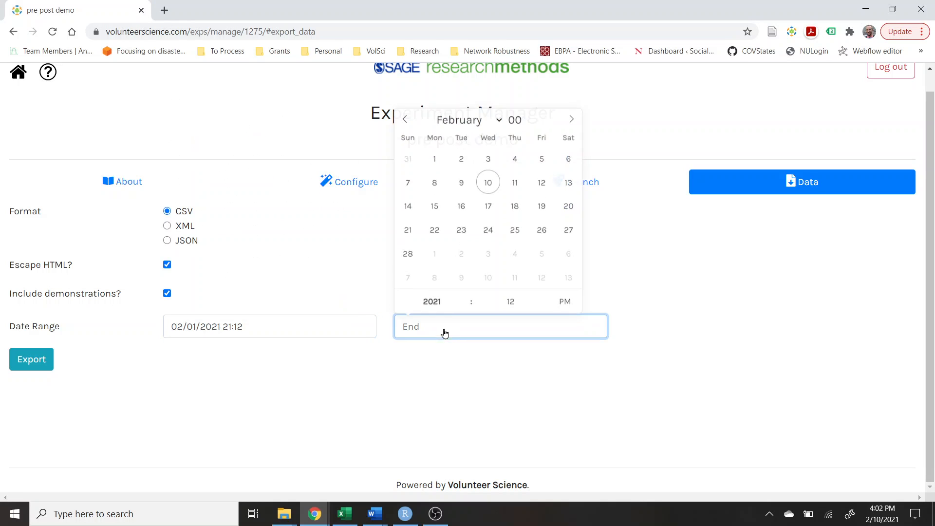
left_click(488, 183)
left_click(31, 361)
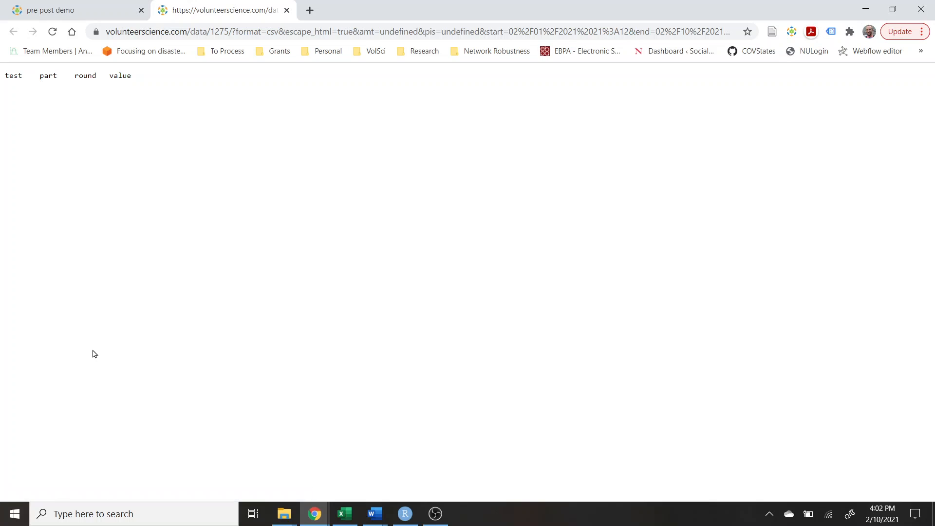
left_click(287, 11)
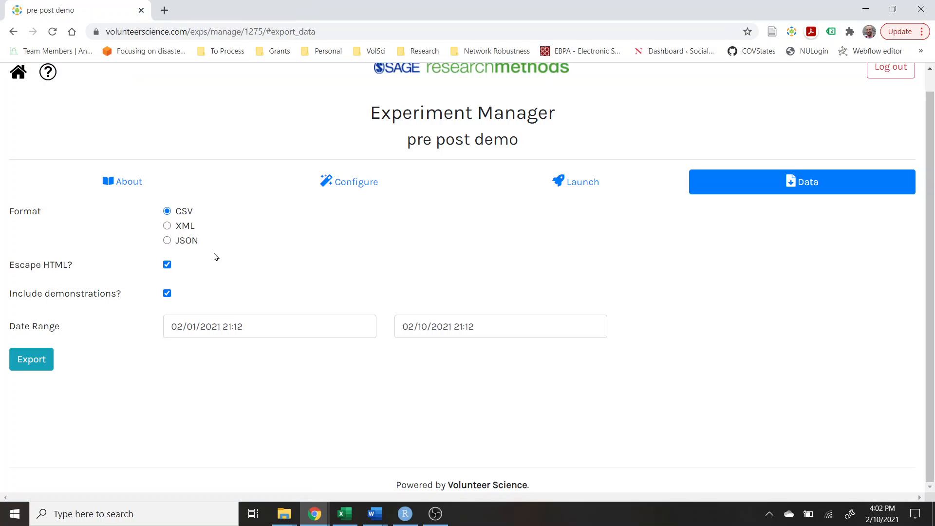
- Export the study data in JSON format, highlight the exported text, and close the output
left_click(169, 242)
left_click(31, 359)
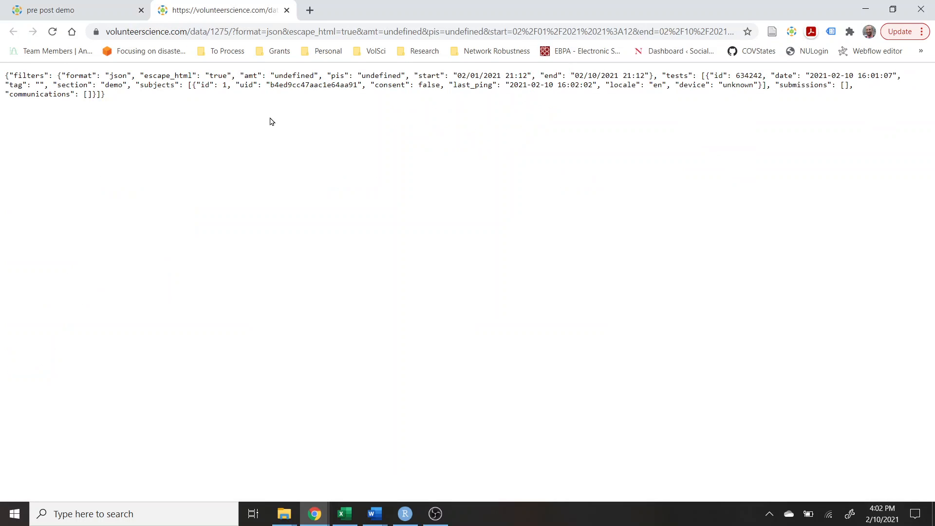
left_click_drag(22, 76, 151, 107)
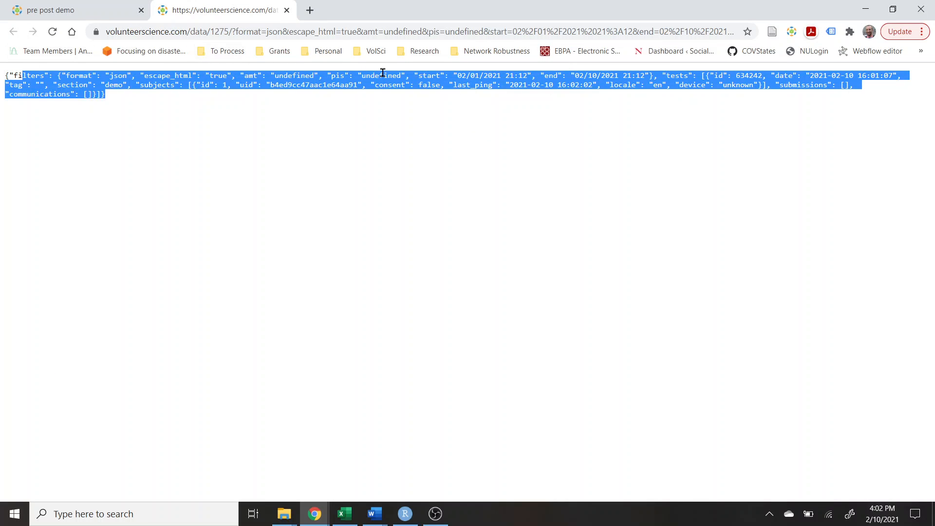
left_click(287, 10)
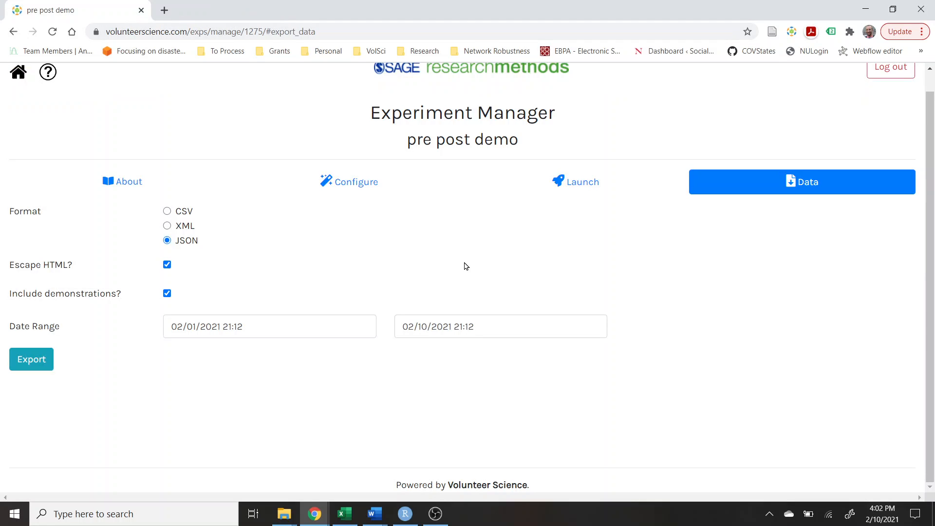
- Leave the study's data export page and return to the team's home page
scroll(677, 349, "up", 1)
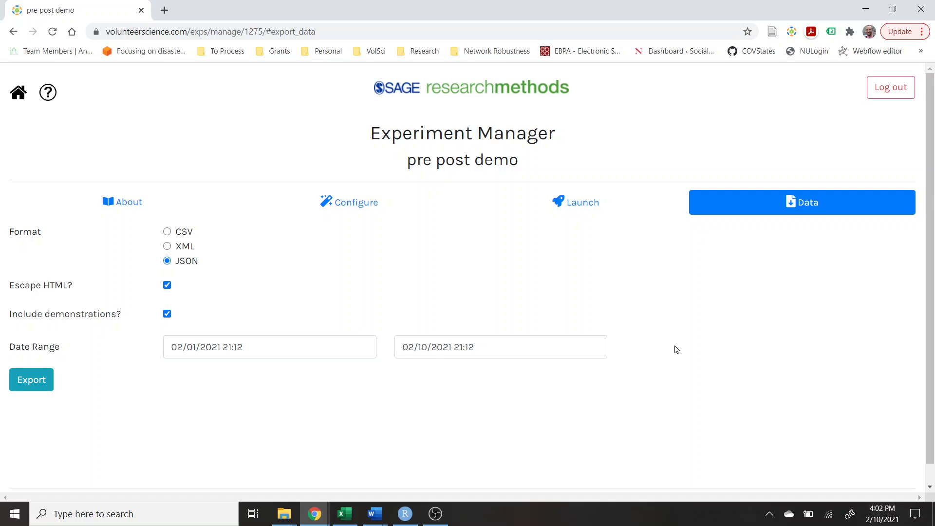
double_click(10, 97)
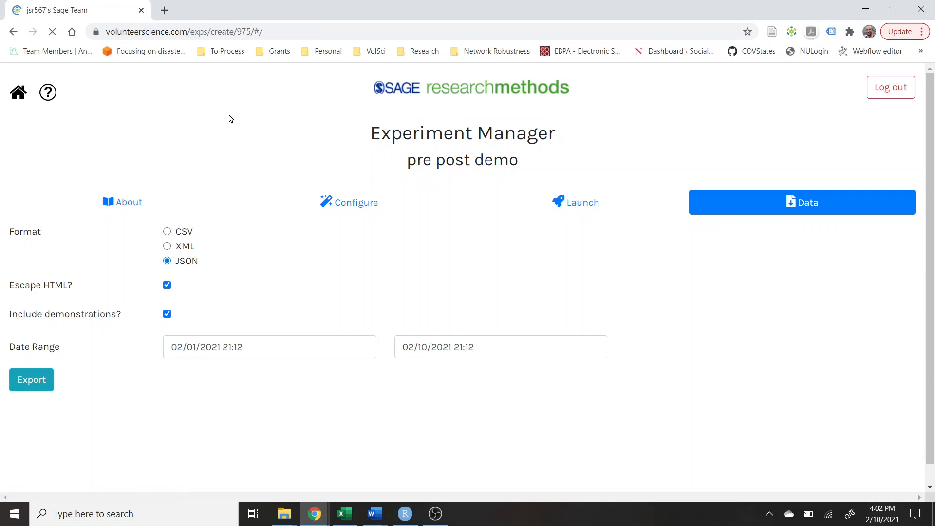